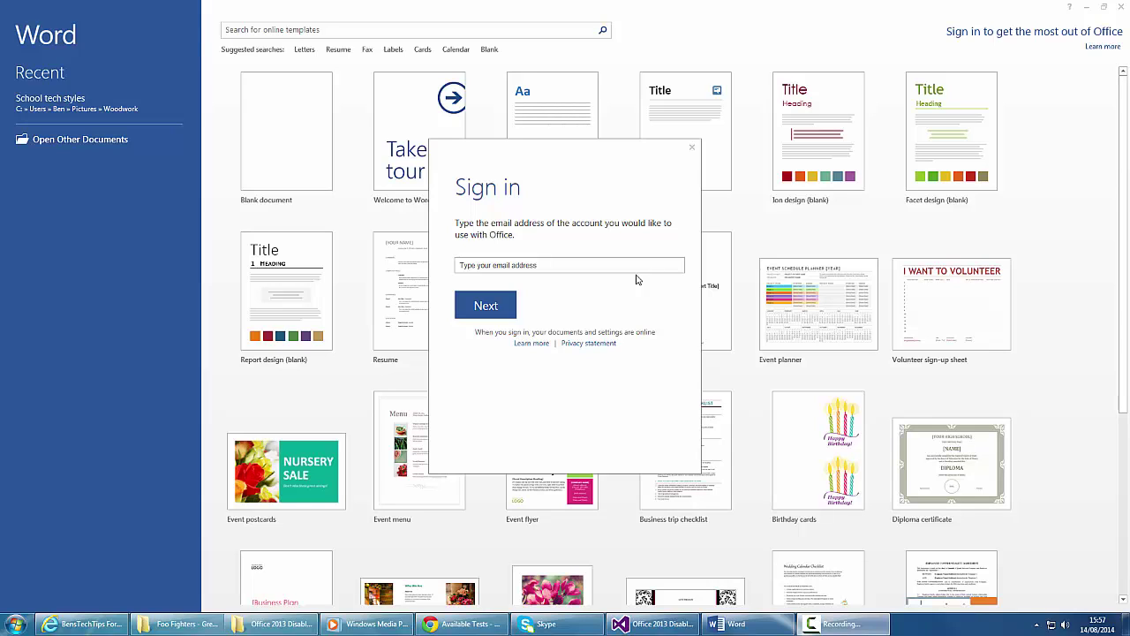
Dismiss the Office sign-in prompt without entering an account and close Word
click(691, 147)
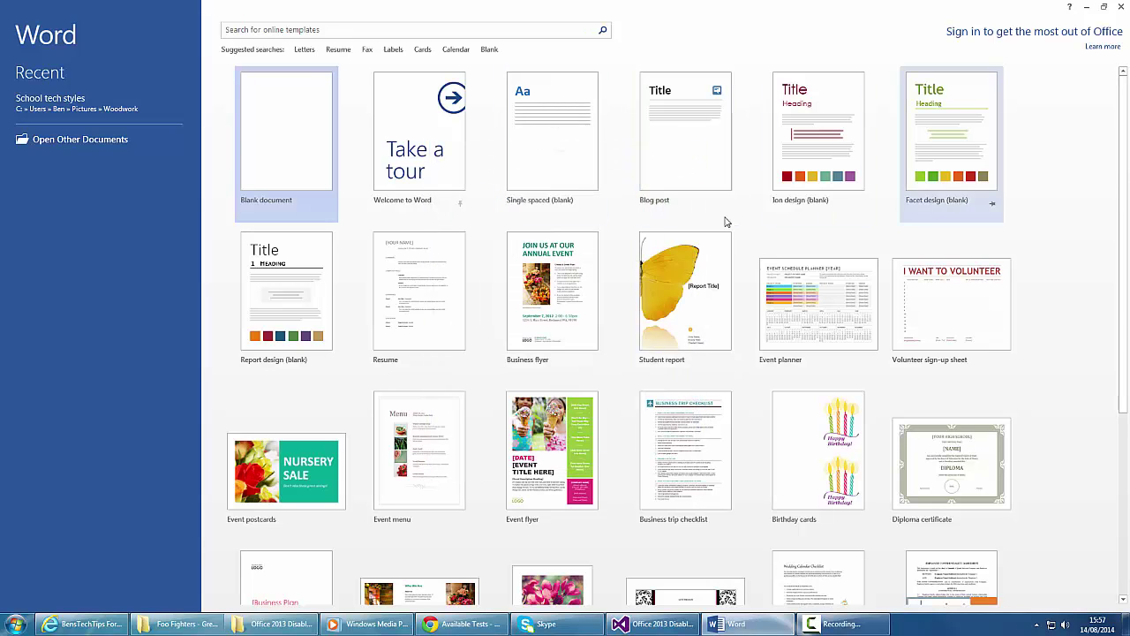
click(1122, 6)
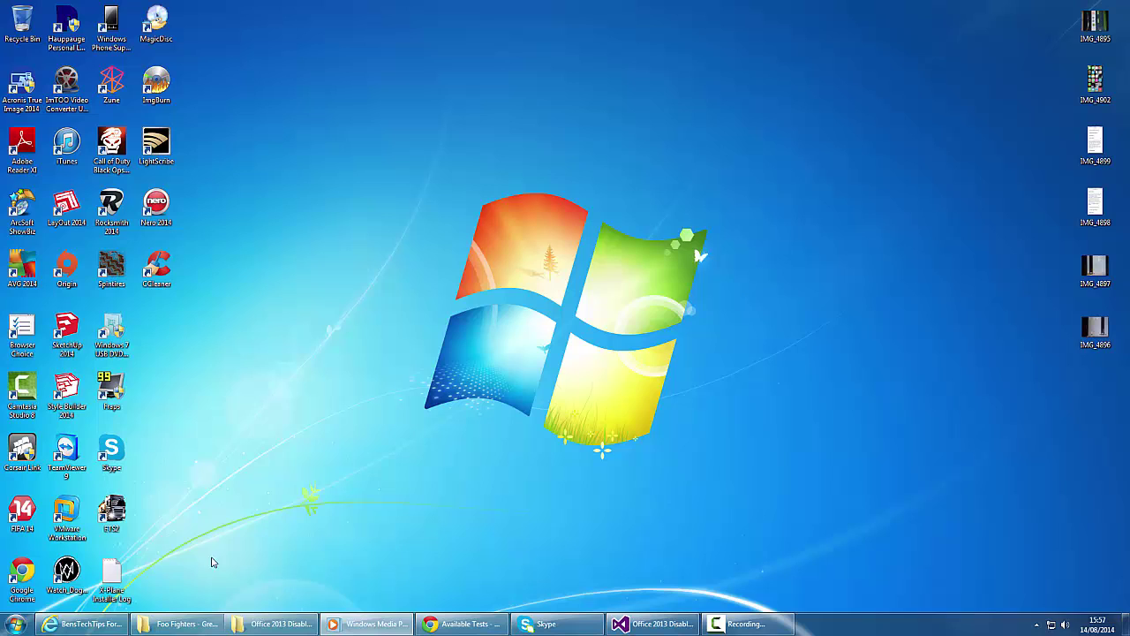
Switch to Internet Explorer and open the Office 2013 - Disable Cloud Login page in the BensTechTips downloads
click(87, 623)
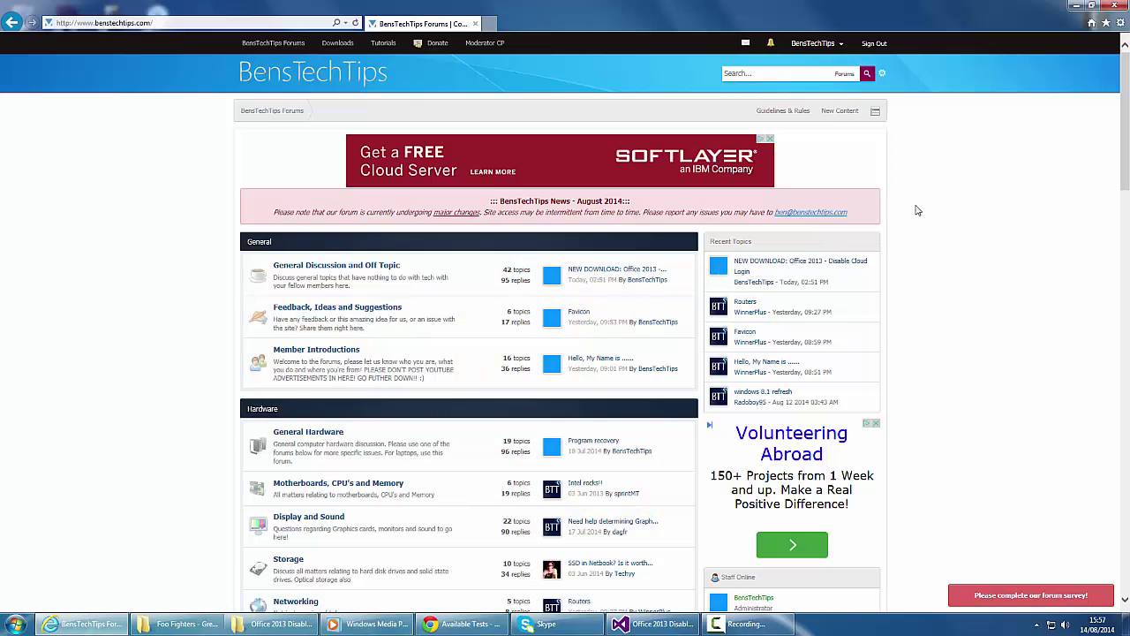
click(351, 51)
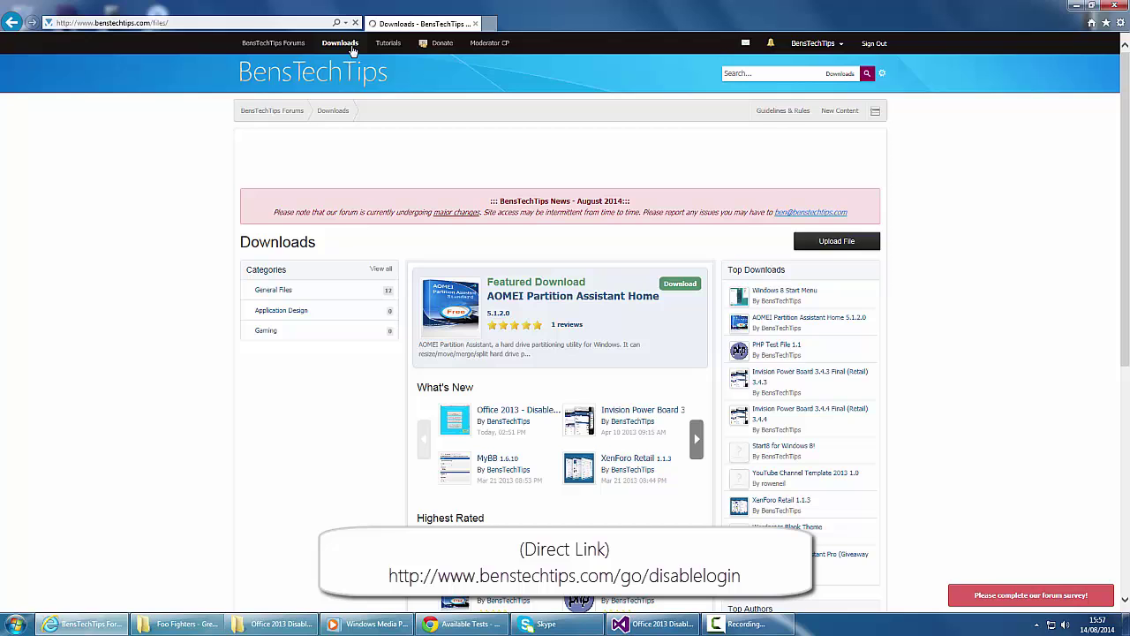
scroll(922, 280, down, 2)
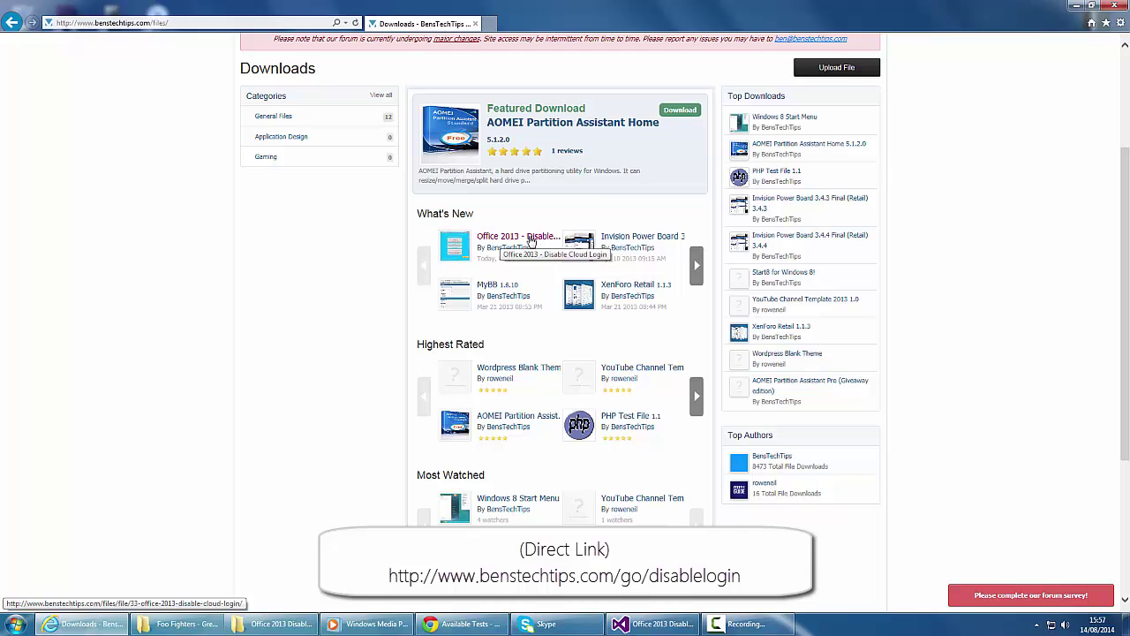
click(530, 240)
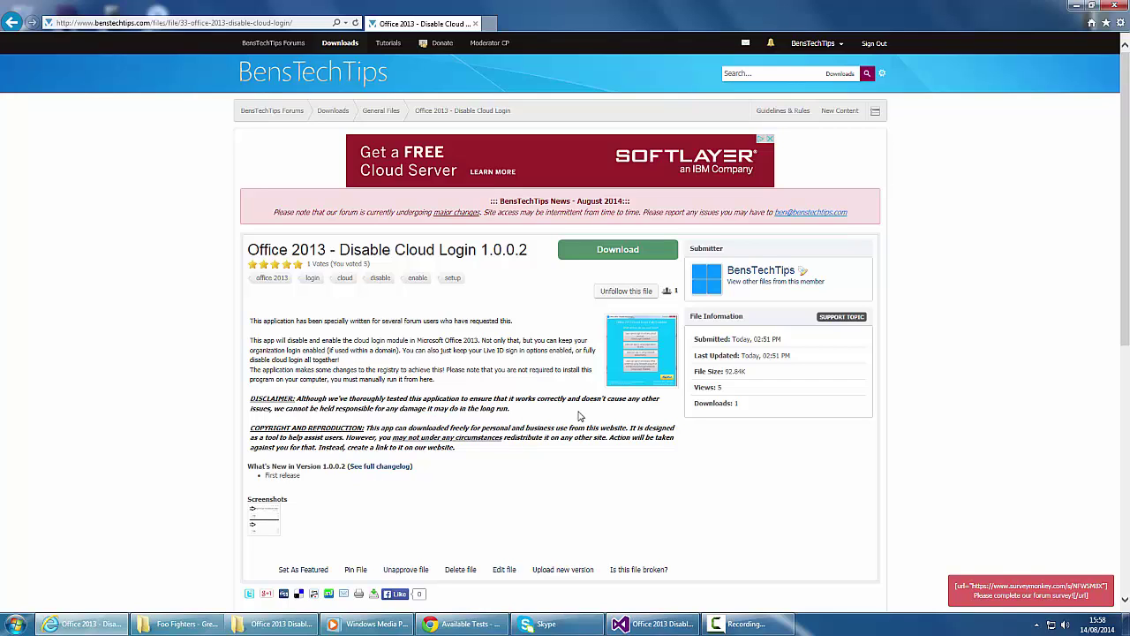
Agree to the download disclaimer, open Office 2013 Disable Cloud Login.zip directly to view its contents, and close it again
click(623, 257)
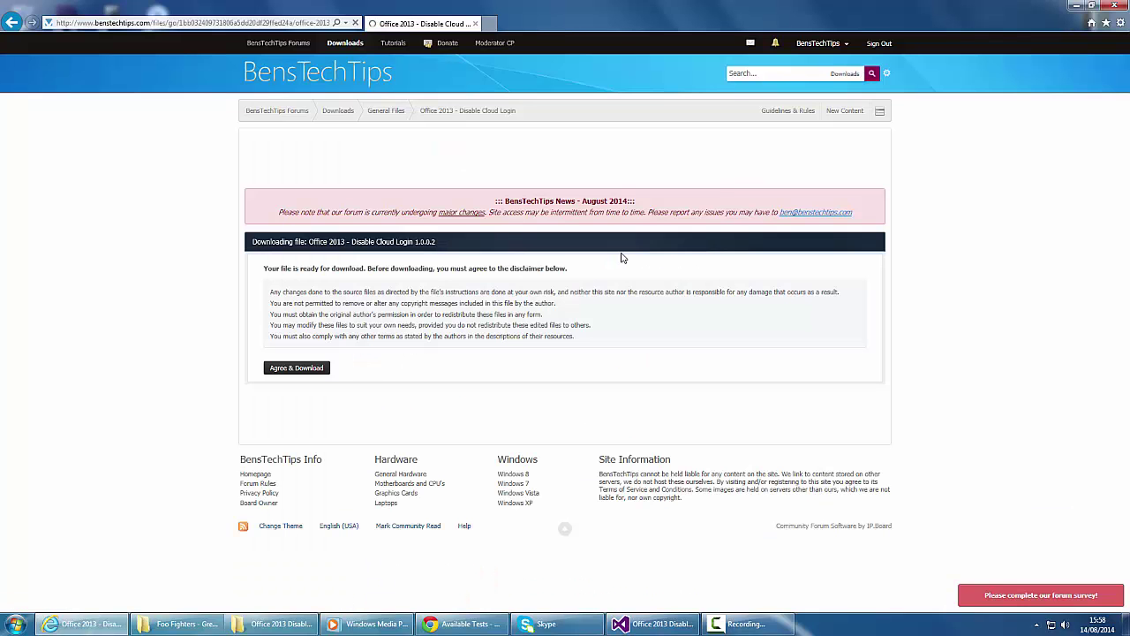
click(305, 369)
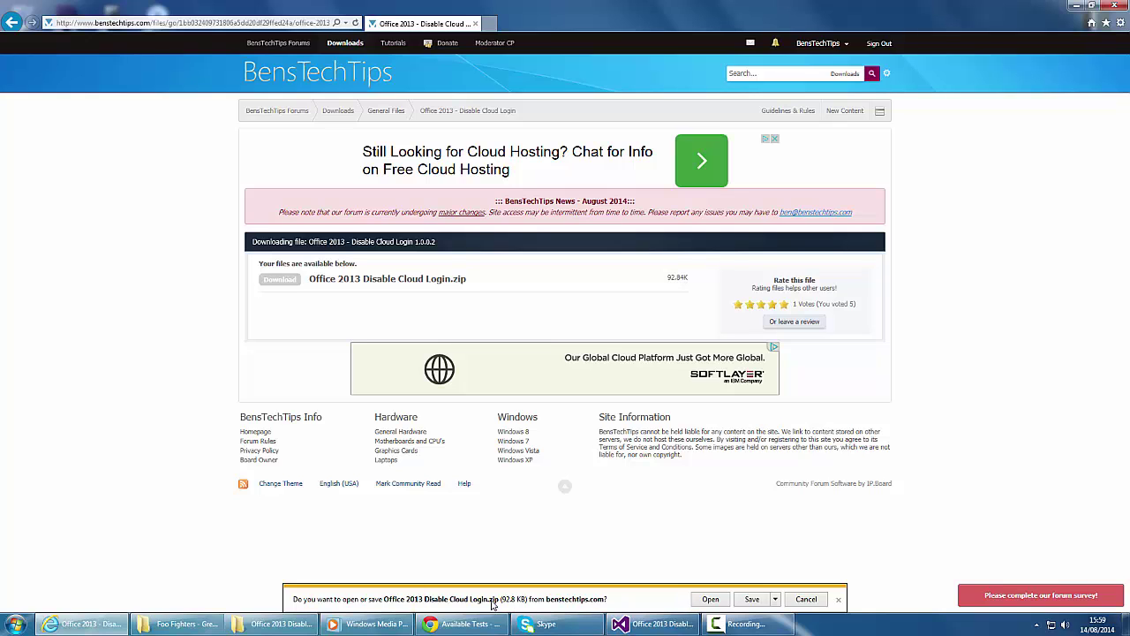
click(710, 599)
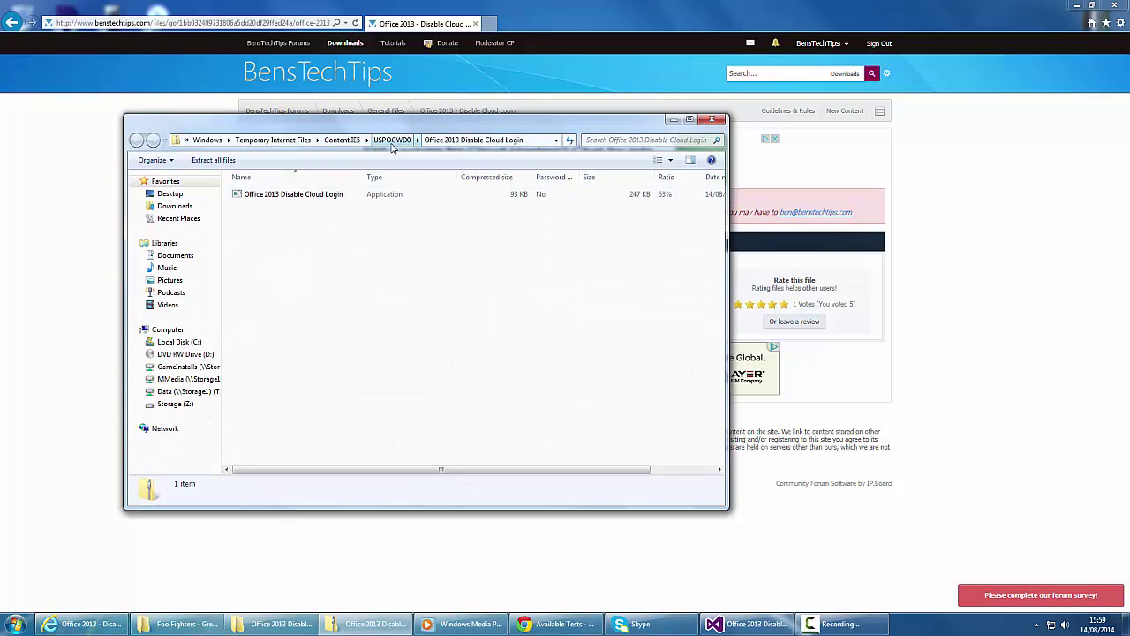
click(712, 120)
Download Office 2013 Disable Cloud Login.zip again and save it to the Desktop
click(279, 279)
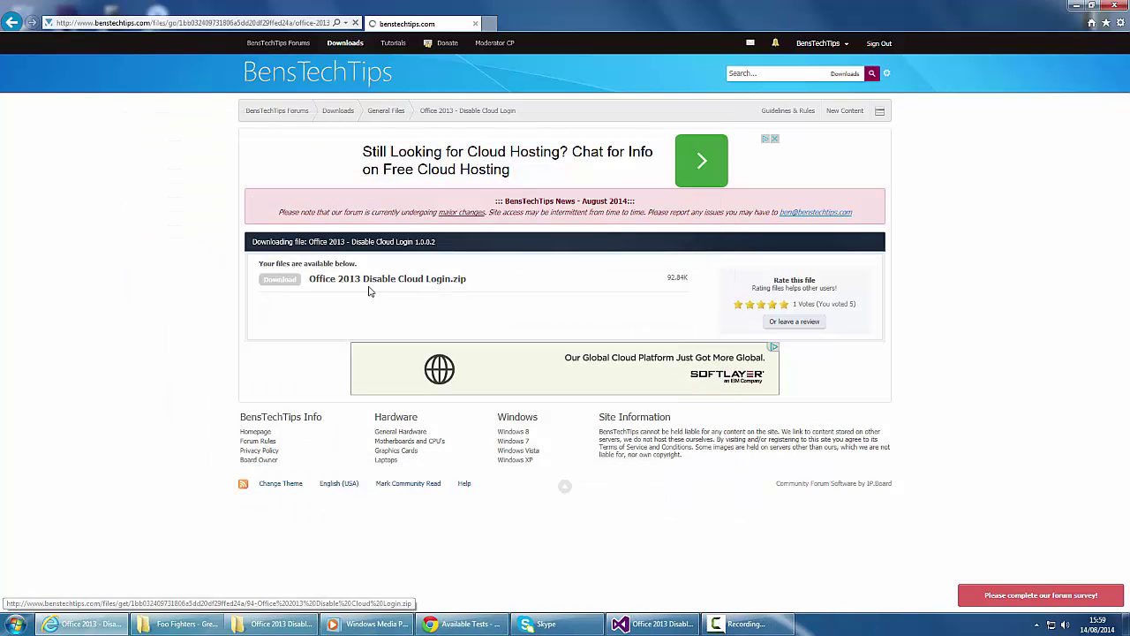
click(776, 598)
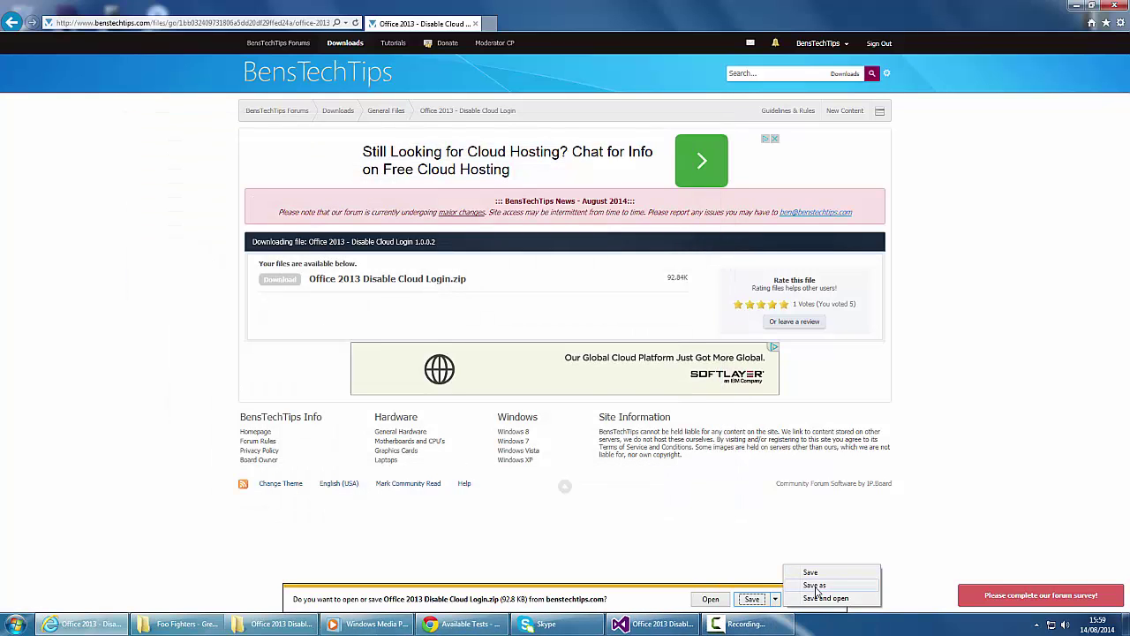
click(799, 583)
click(617, 353)
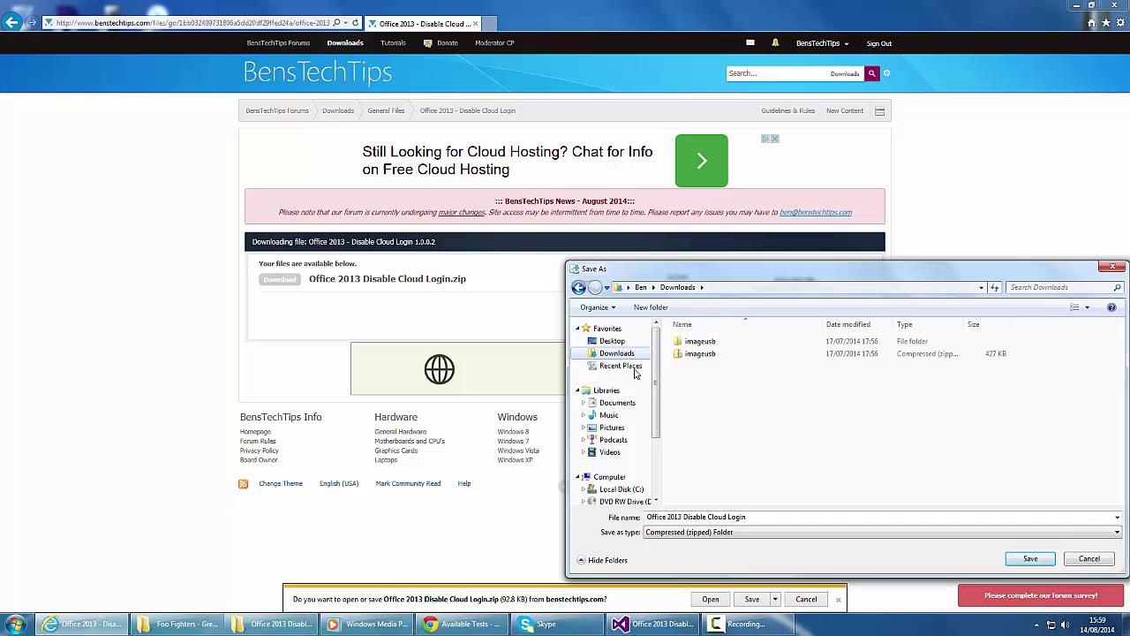
click(609, 342)
click(1034, 559)
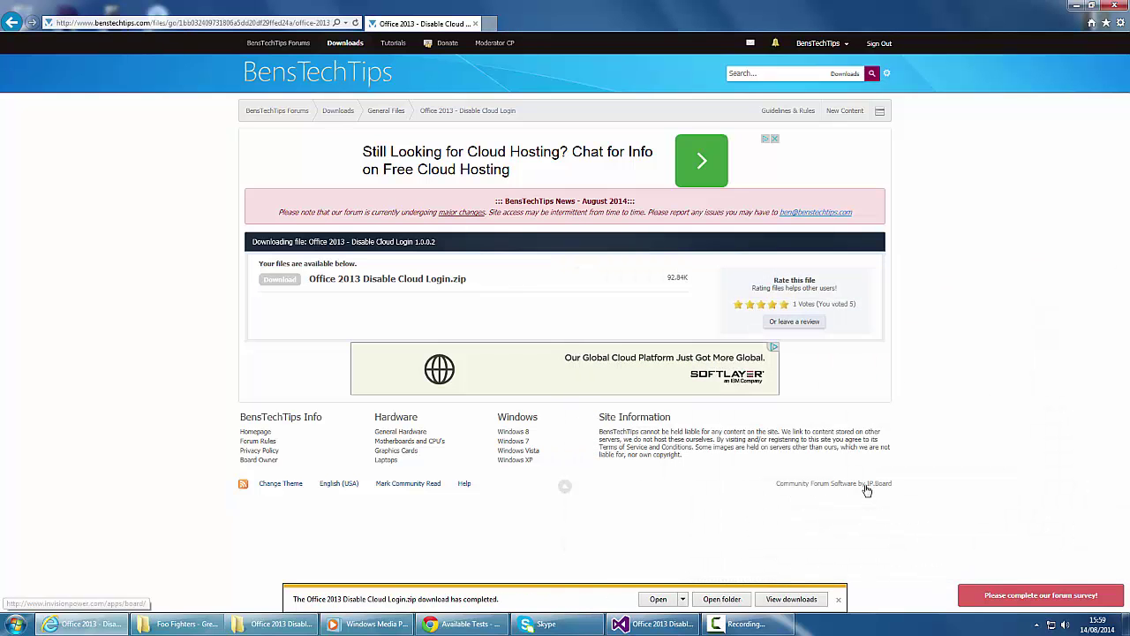
Show the downloaded zip in its Desktop folder and scan it for threats with AVG
click(793, 598)
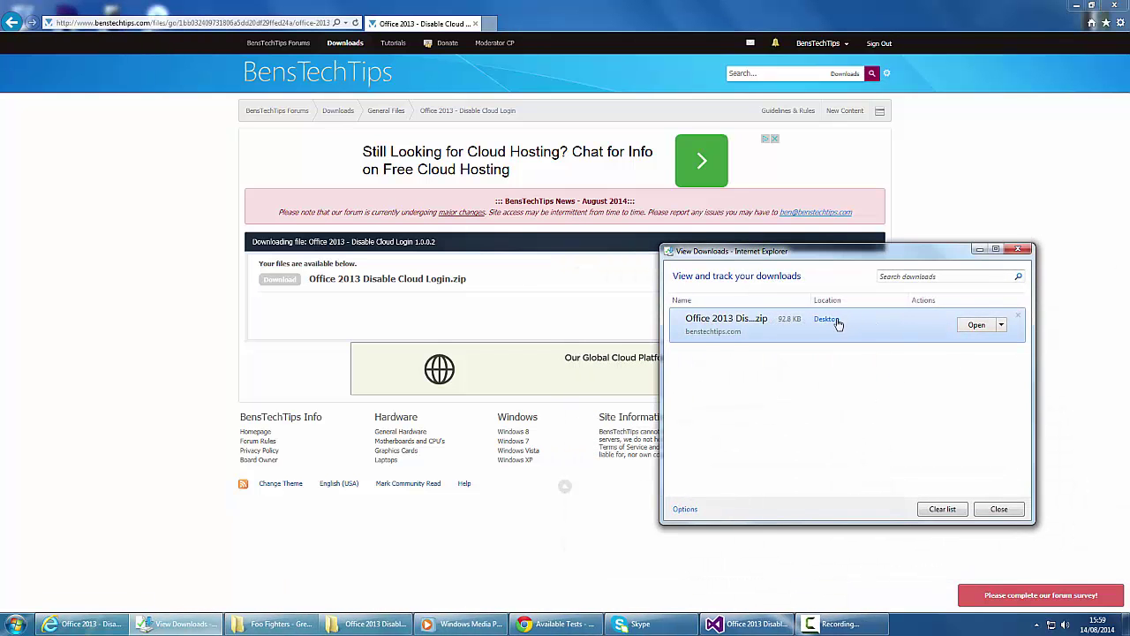
click(837, 321)
right_click(334, 453)
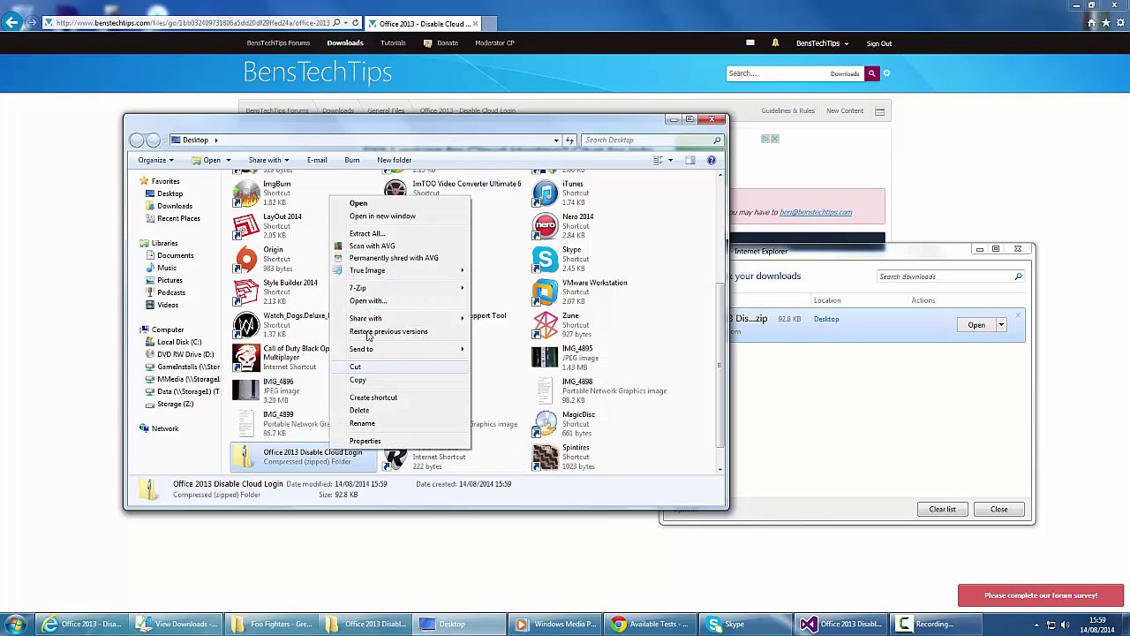
click(378, 247)
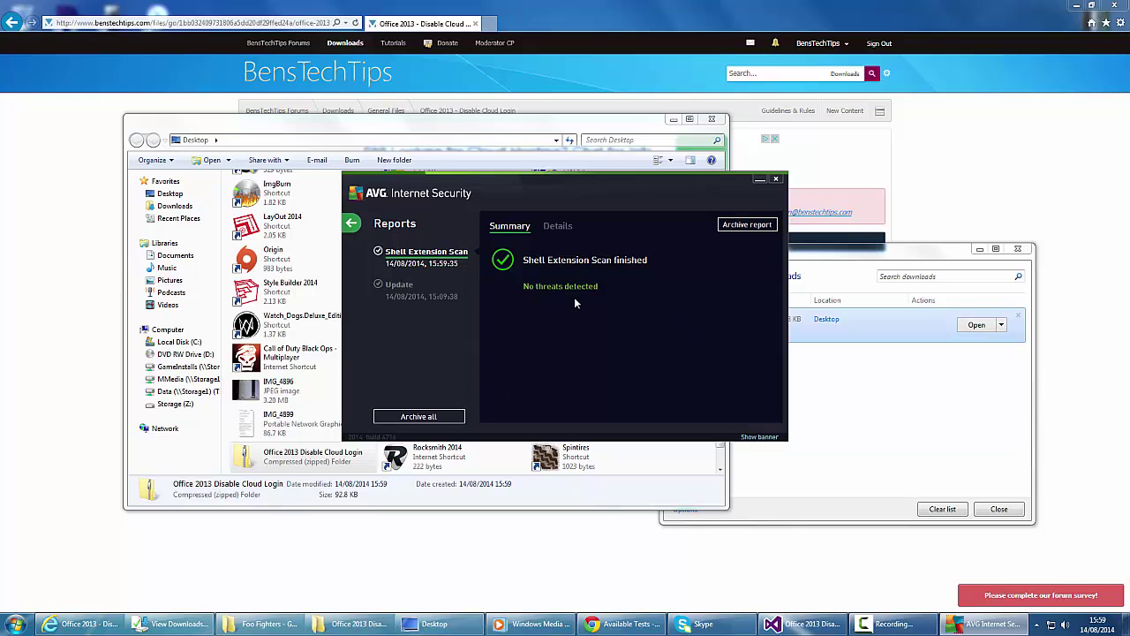
click(776, 179)
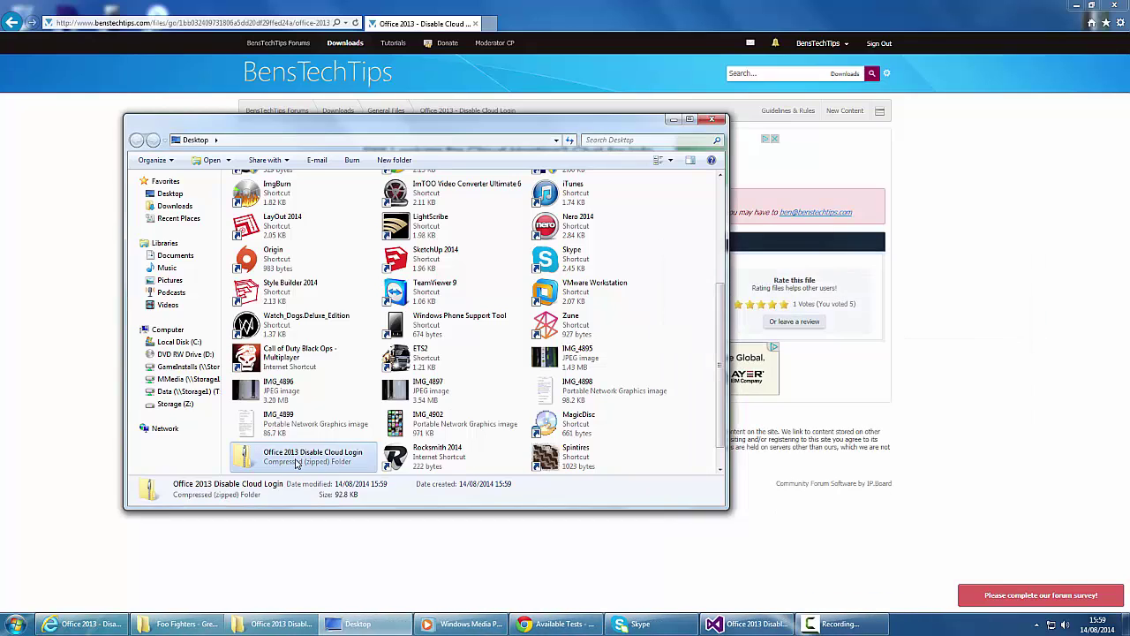
Extract the zip with 7-Zip into an Office 2013 Disable Cloud Login folder and run the application inside
right_click(298, 459)
mouse_move(380, 296)
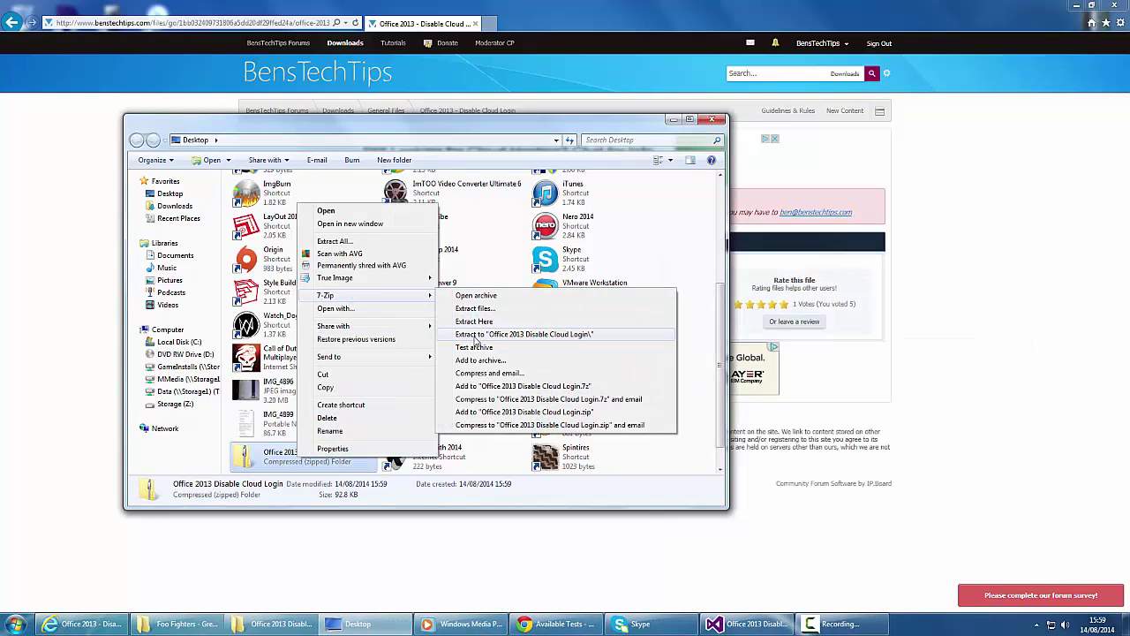
click(578, 339)
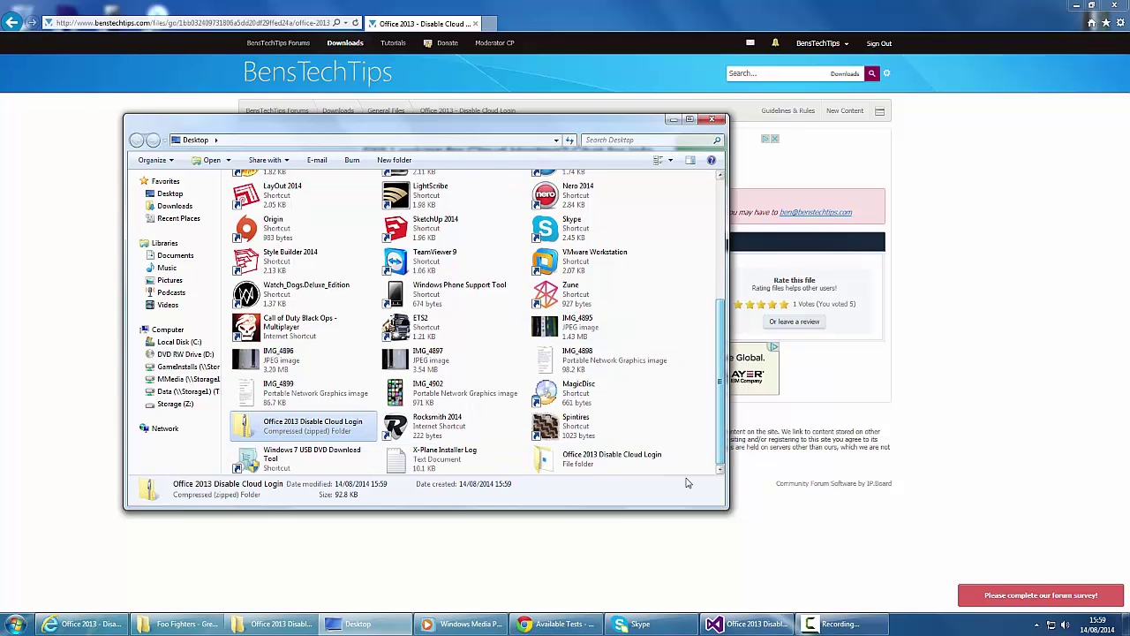
double_click(606, 467)
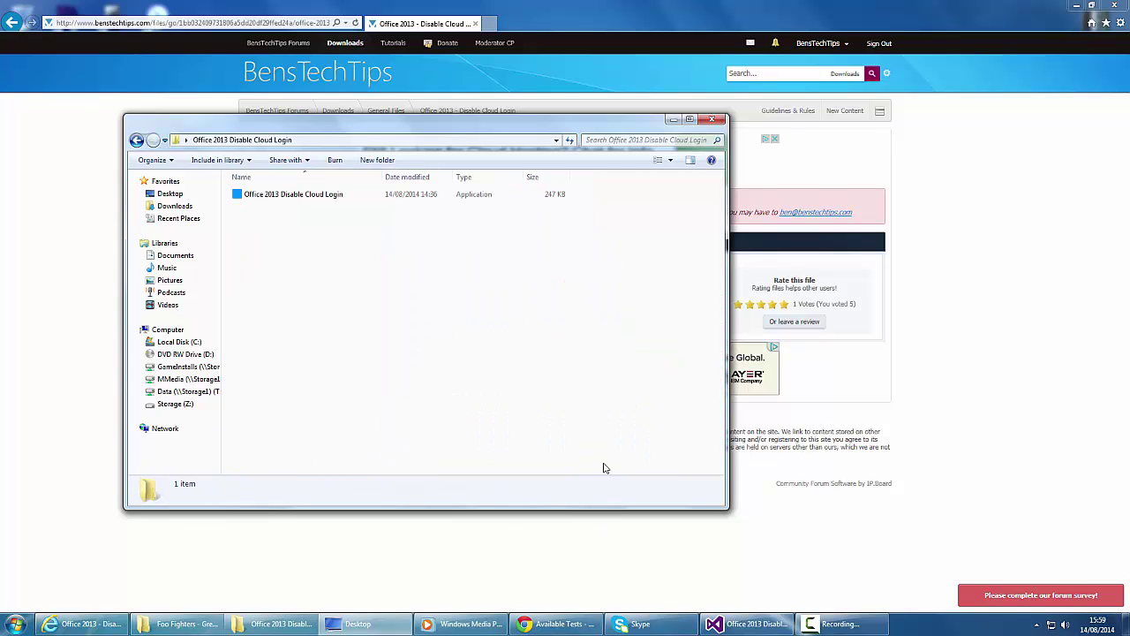
click(328, 203)
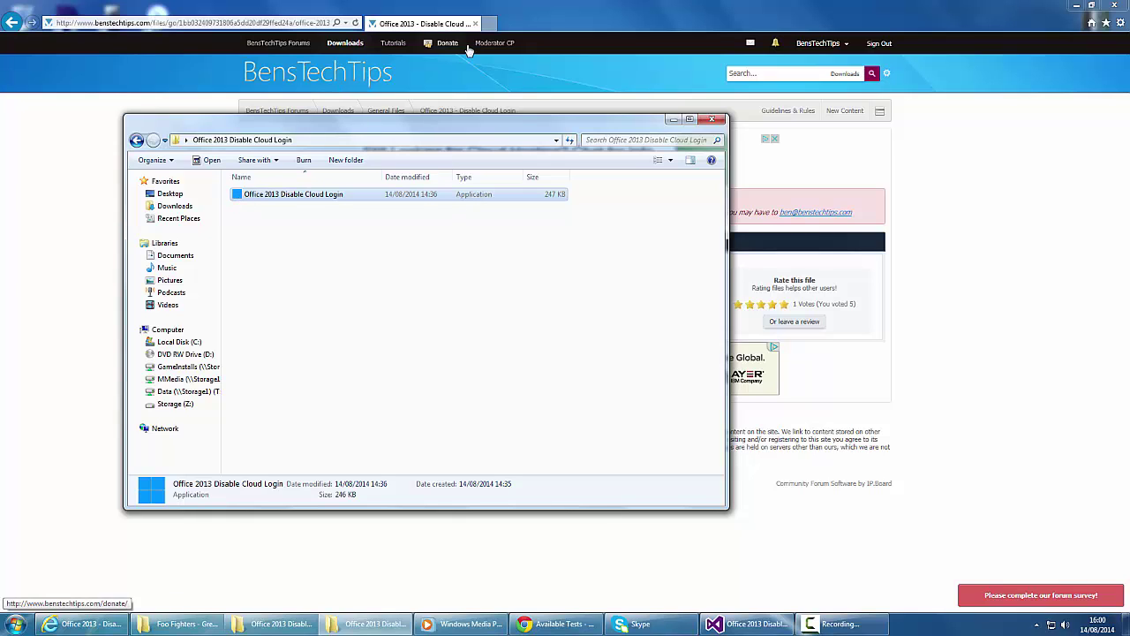
double_click(295, 195)
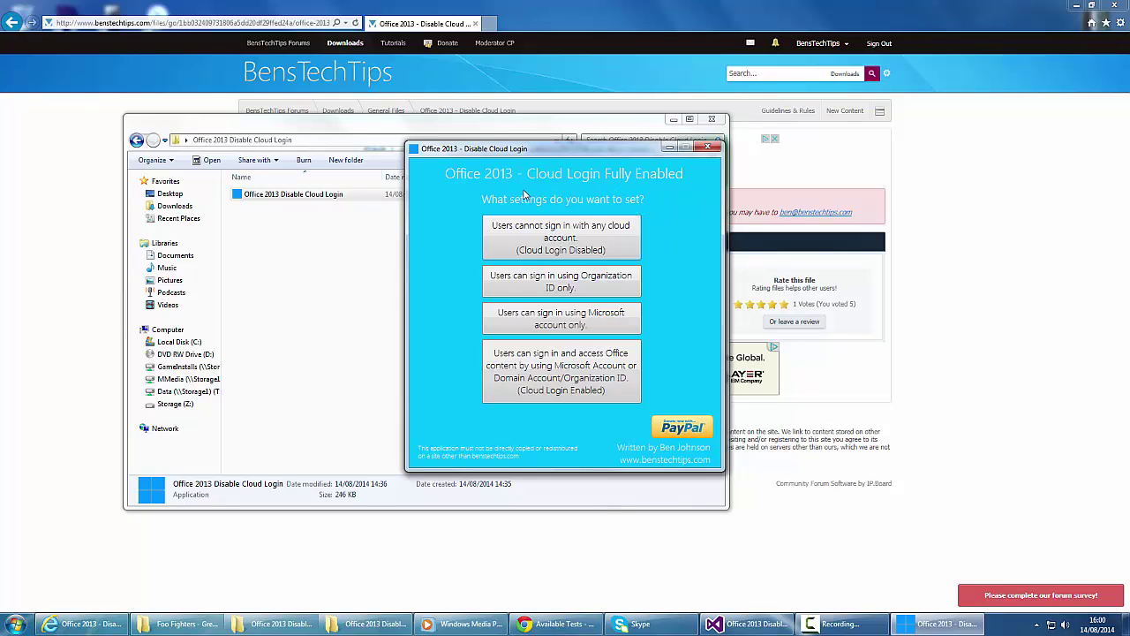
Check Word 2013 for the account sign-in prompt and the OneDrive save location in a blank document
click(15, 624)
click(67, 461)
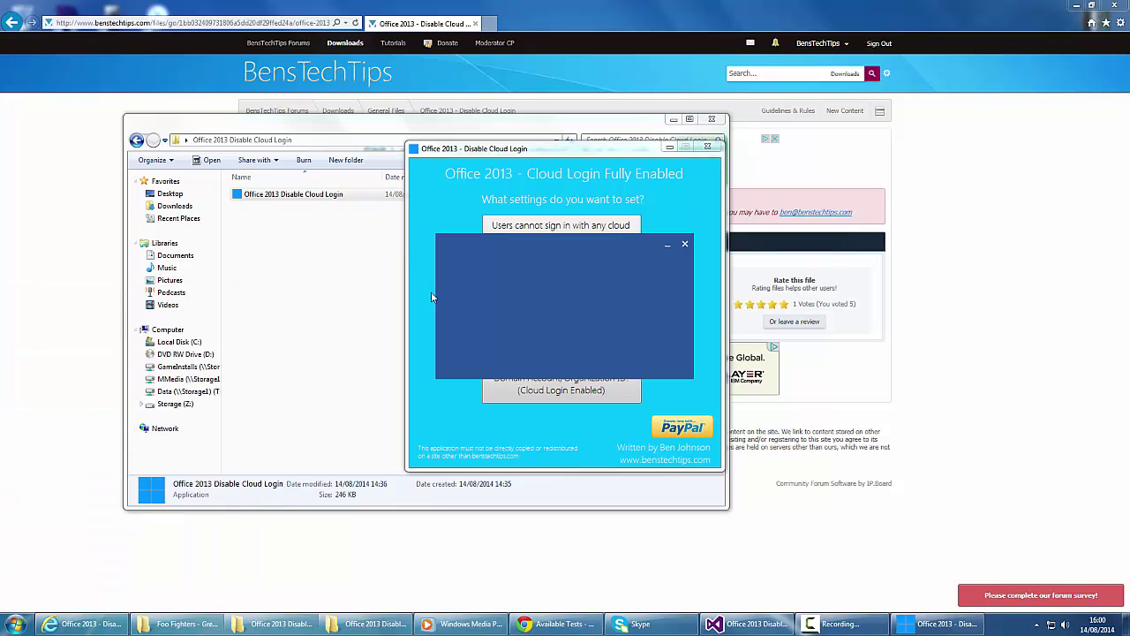
click(973, 33)
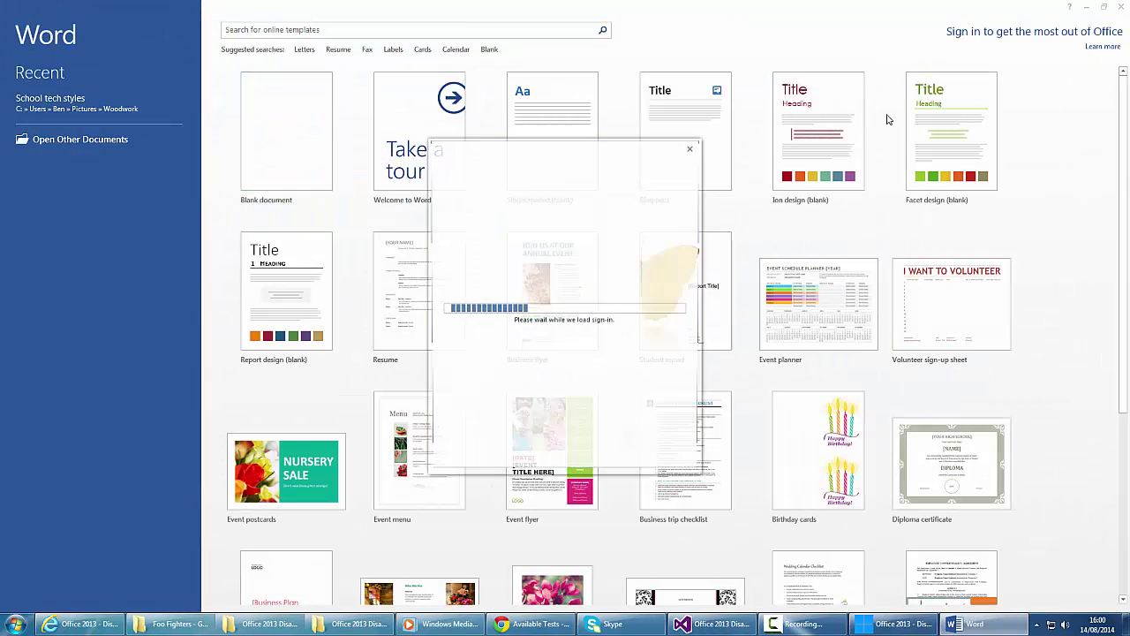
click(692, 147)
click(301, 139)
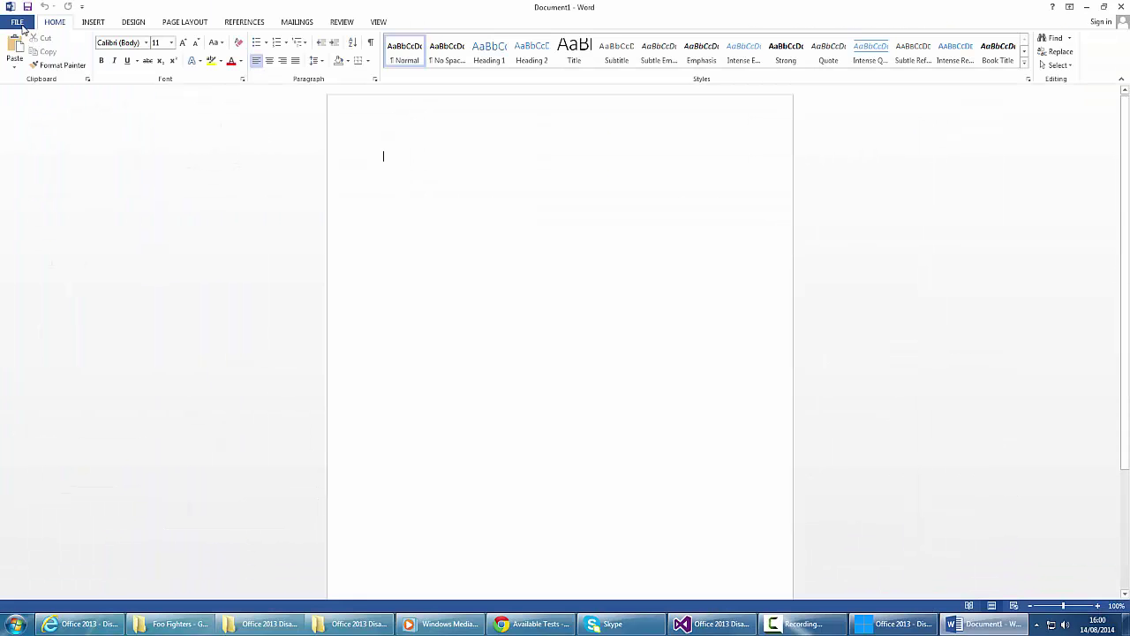
click(16, 21)
click(28, 140)
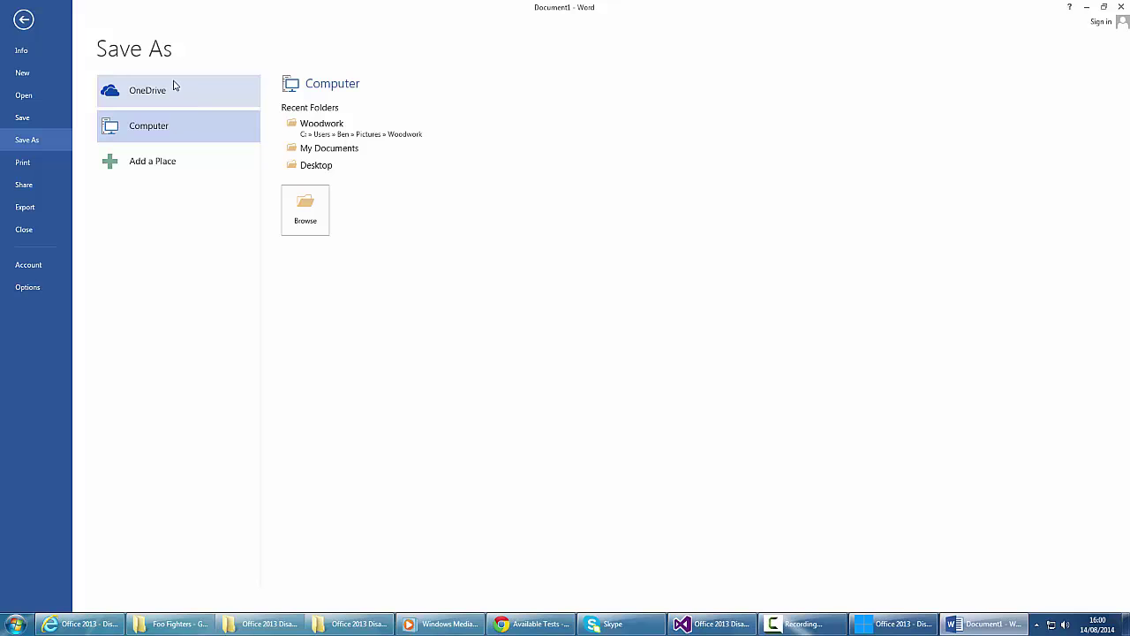
click(1121, 7)
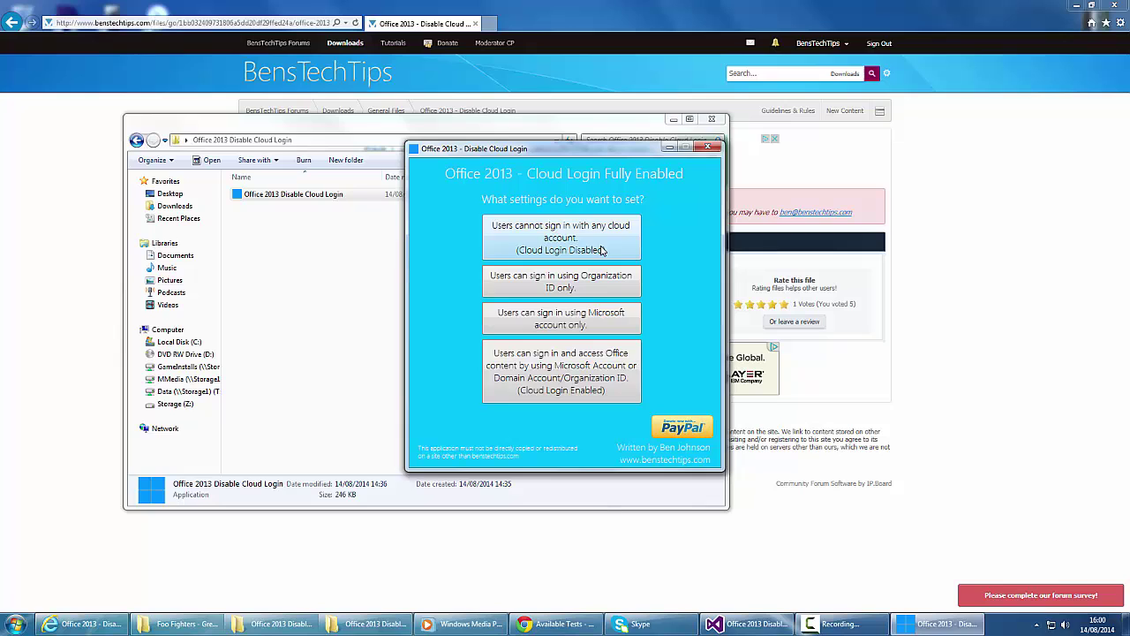
Set Office 2013 so that users cannot sign in with any cloud account, confirming the change
click(604, 245)
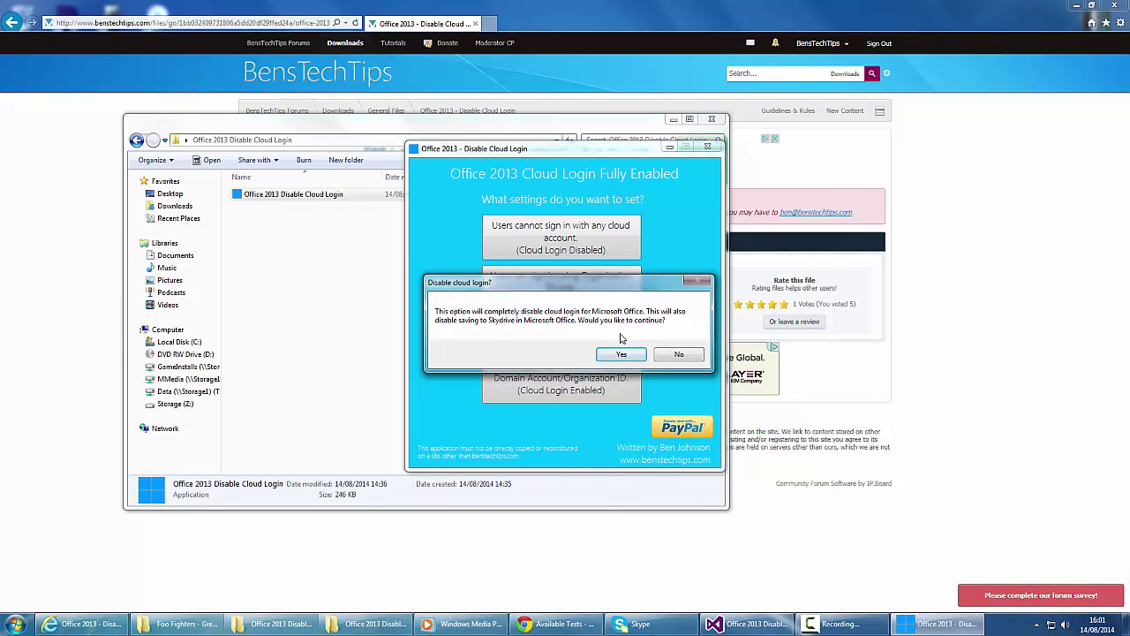
click(624, 354)
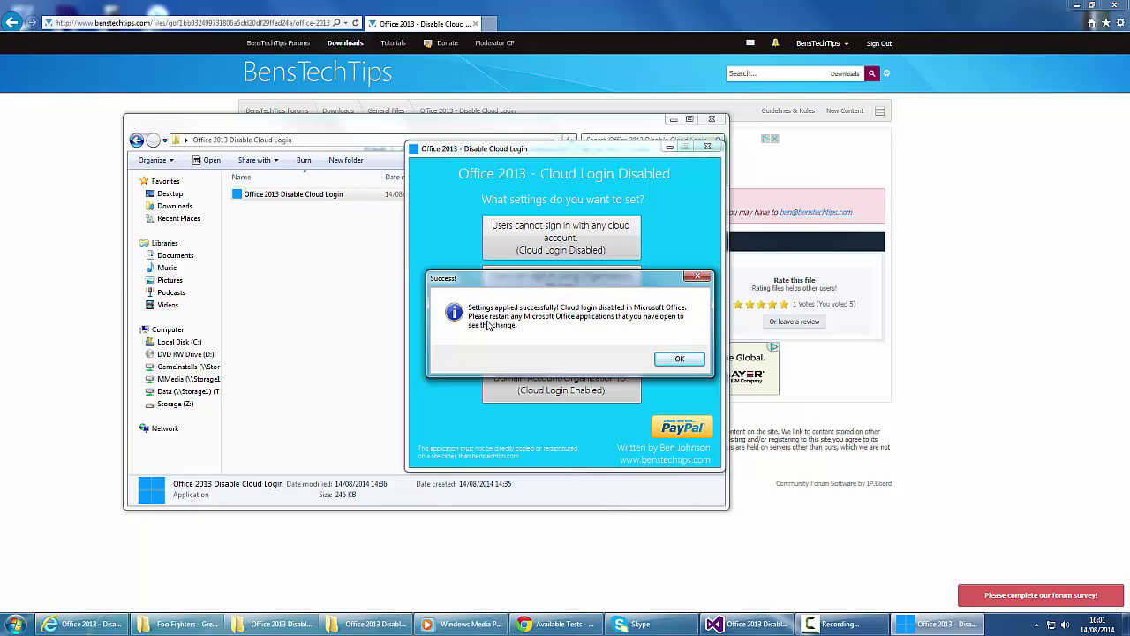
click(679, 360)
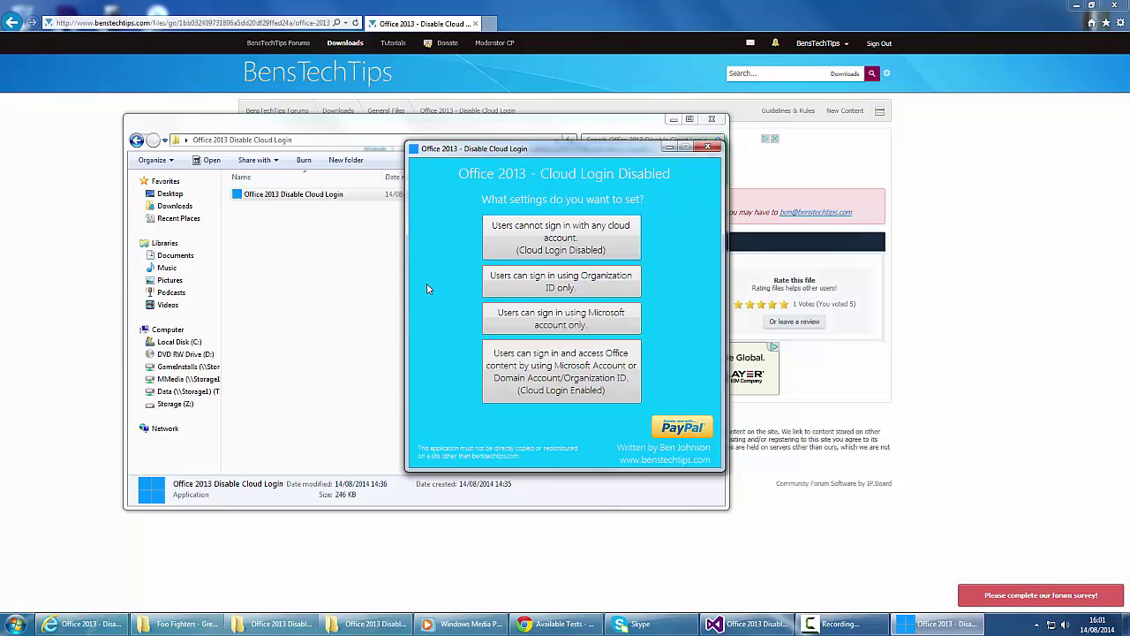
Reopen Word 2013 and check the start screen and a blank document's Save As locations for cloud options
click(15, 625)
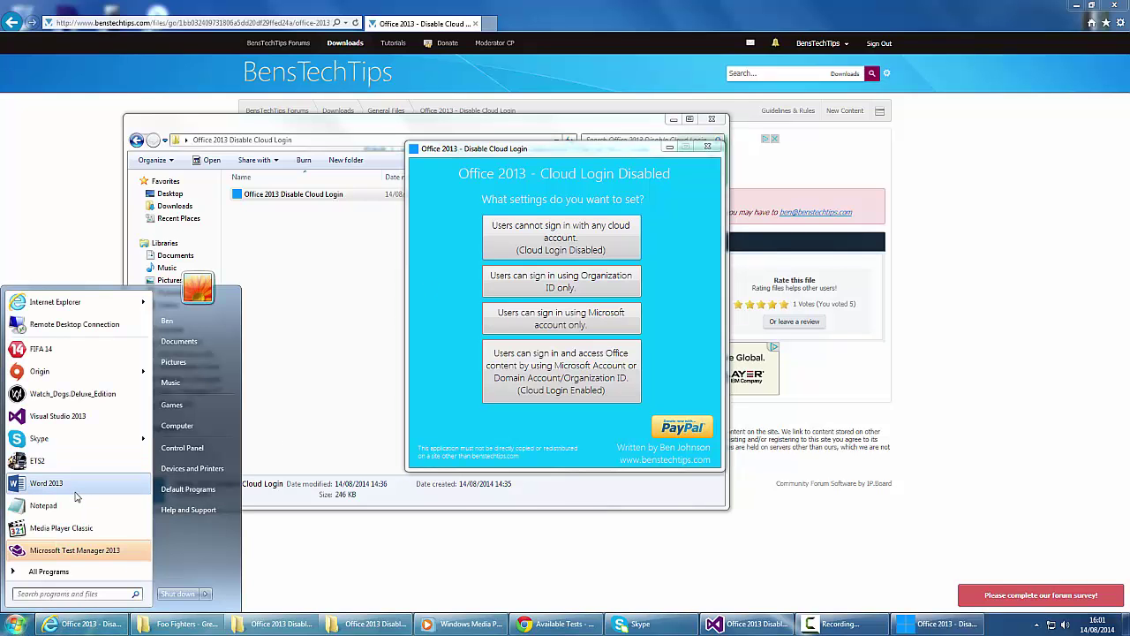
click(78, 487)
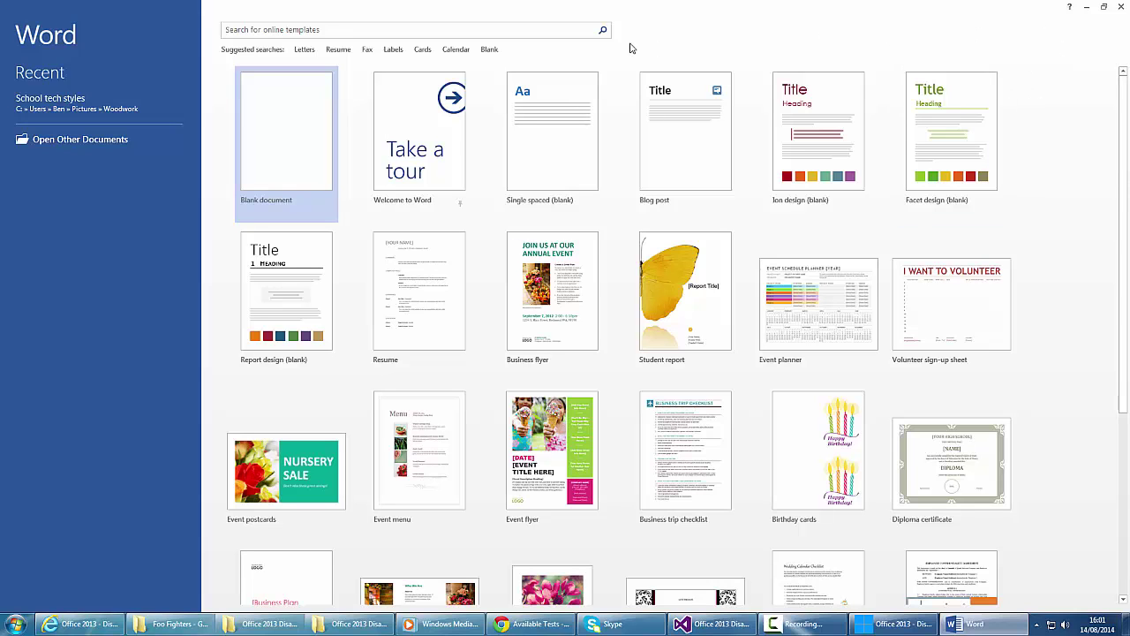
click(255, 144)
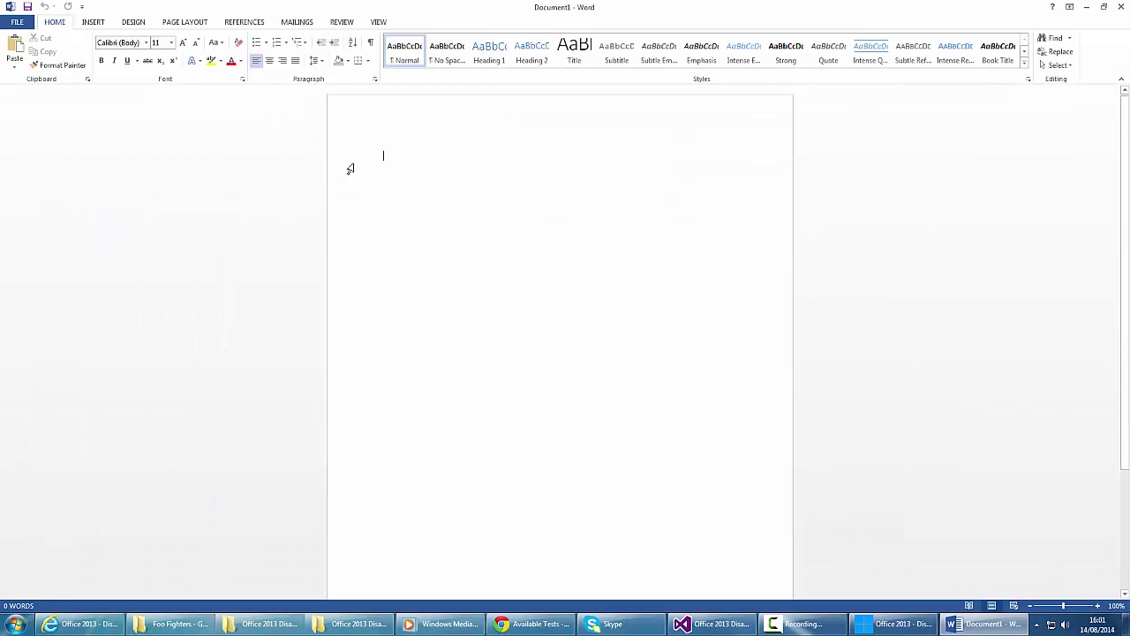
click(16, 23)
click(41, 140)
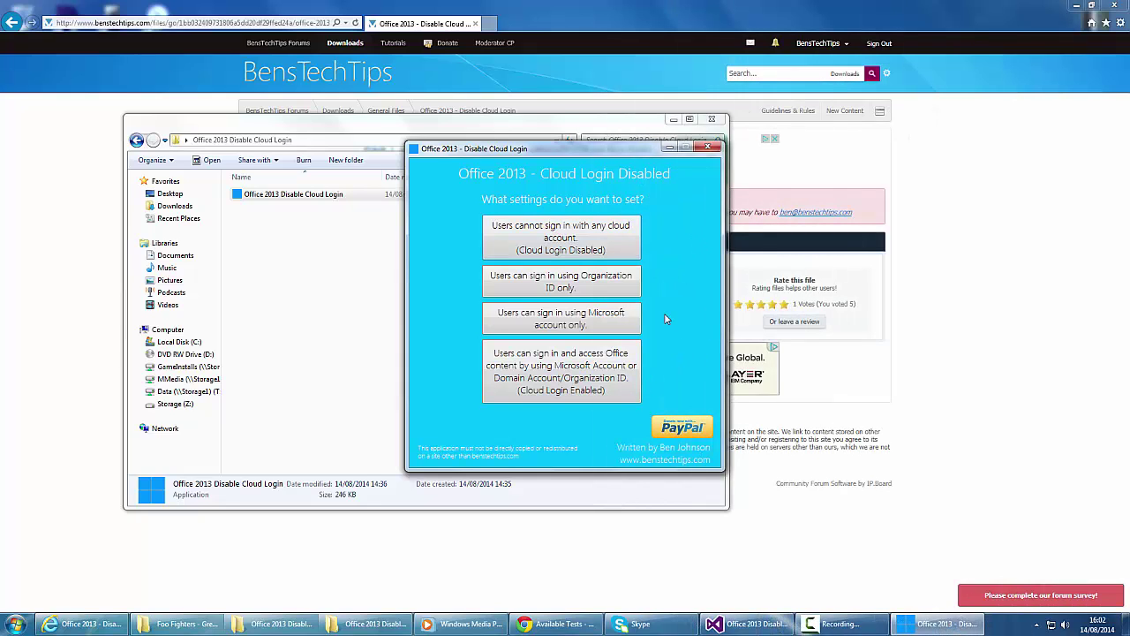
Allow users to sign in to Office 2013 with a Microsoft Account or Domain Account/Organization ID, confirming the change
click(611, 388)
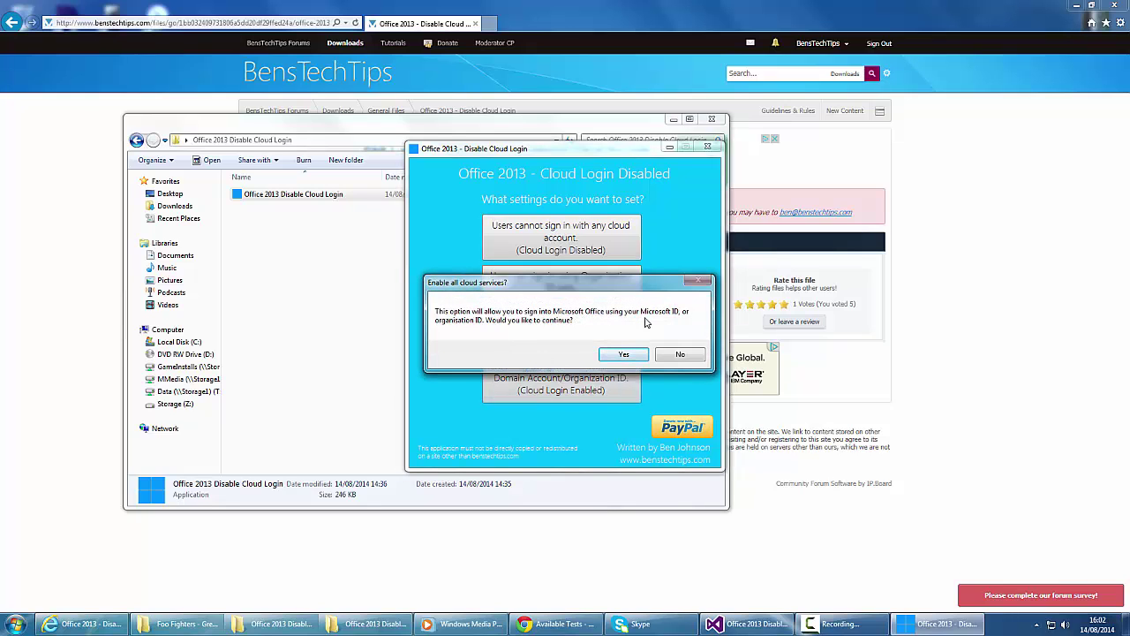
click(629, 355)
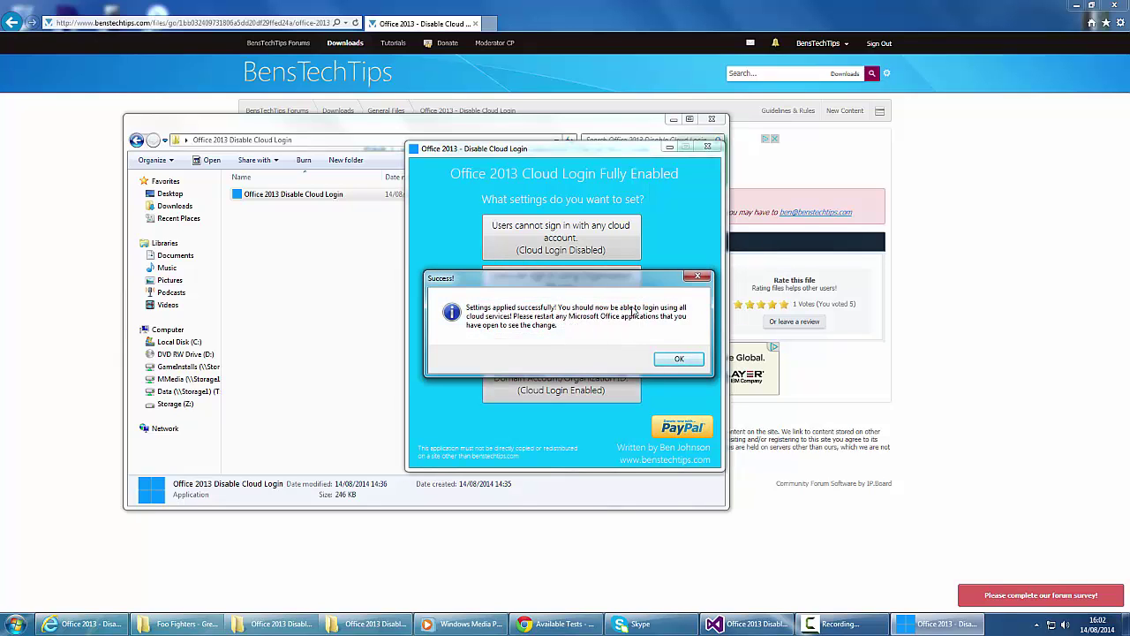
click(680, 359)
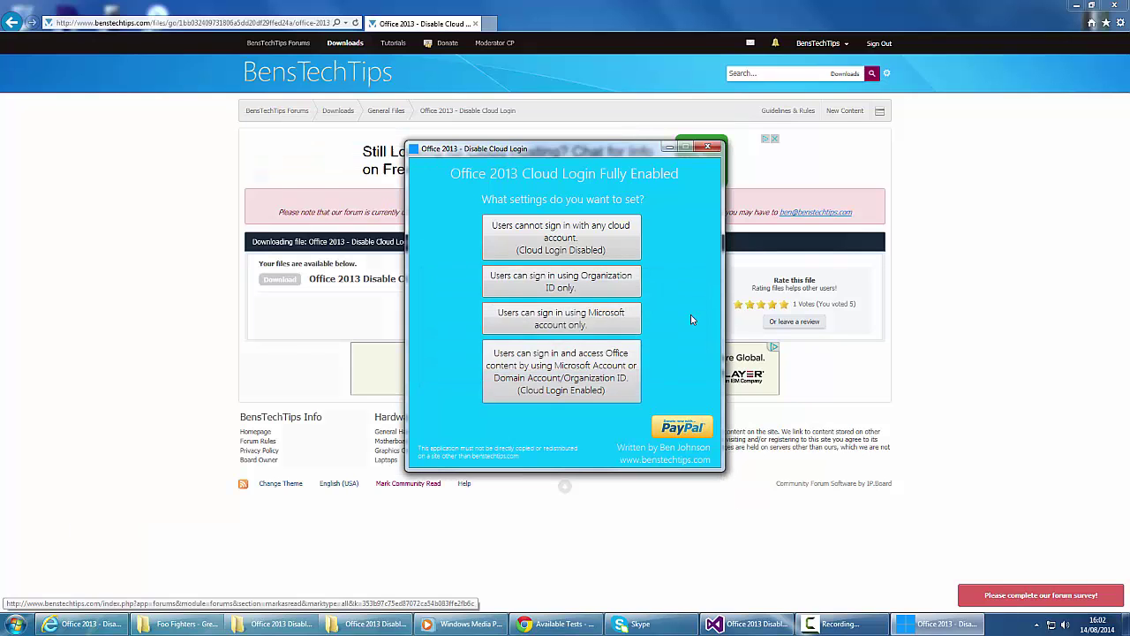
Relaunch Word 2013 and check the start screen, plus a blank document's Open and Save As pages, for sign-in and OneDrive options
click(16, 624)
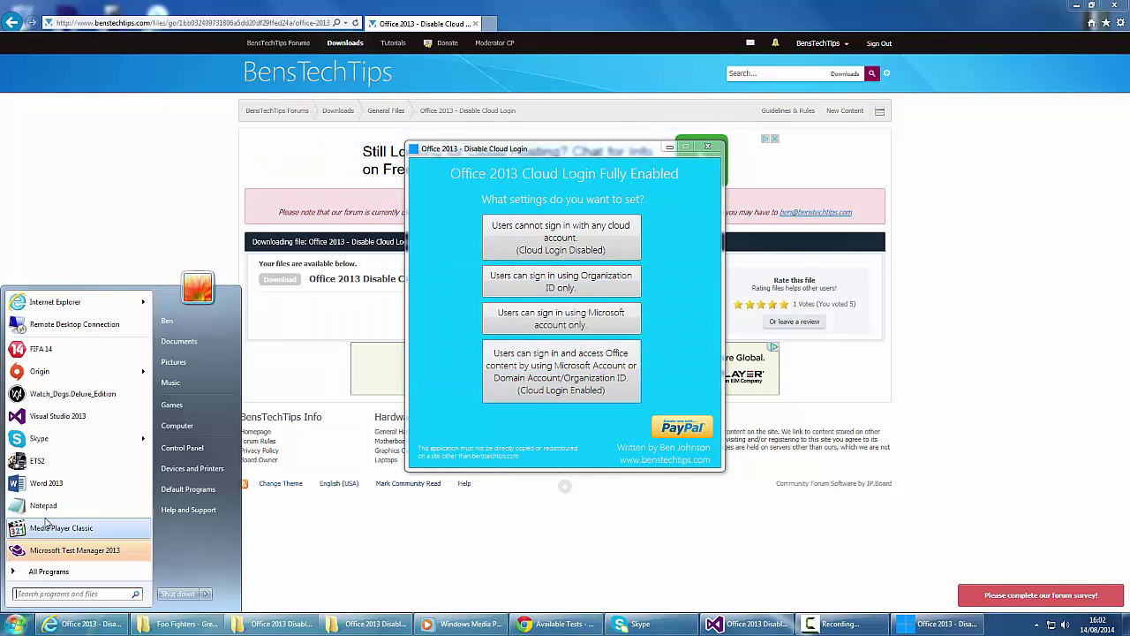
click(46, 483)
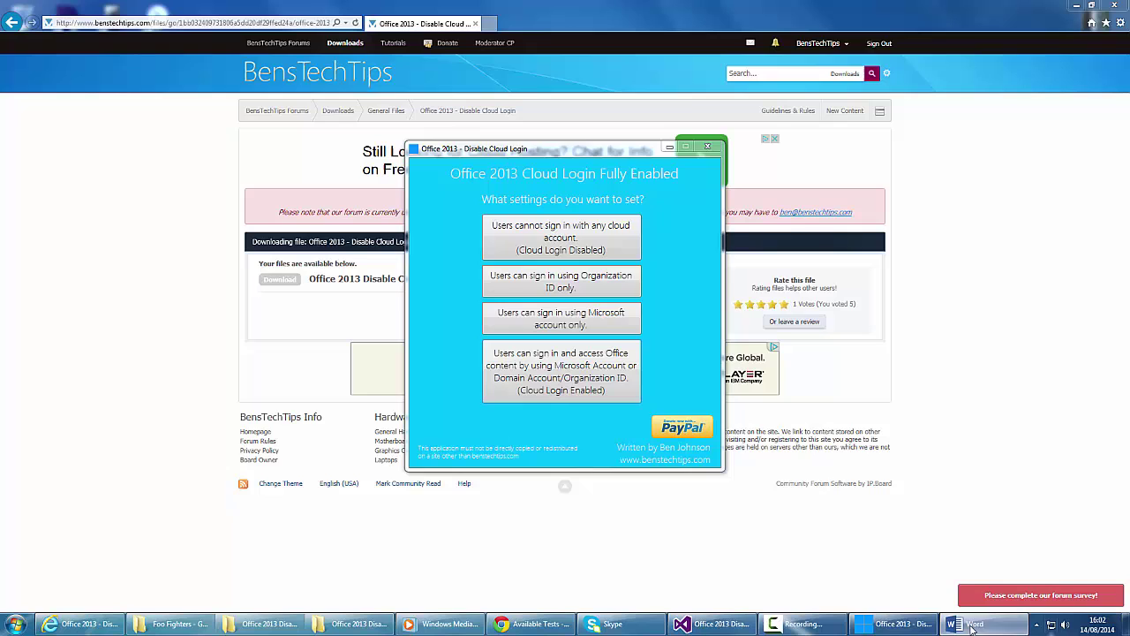
click(972, 627)
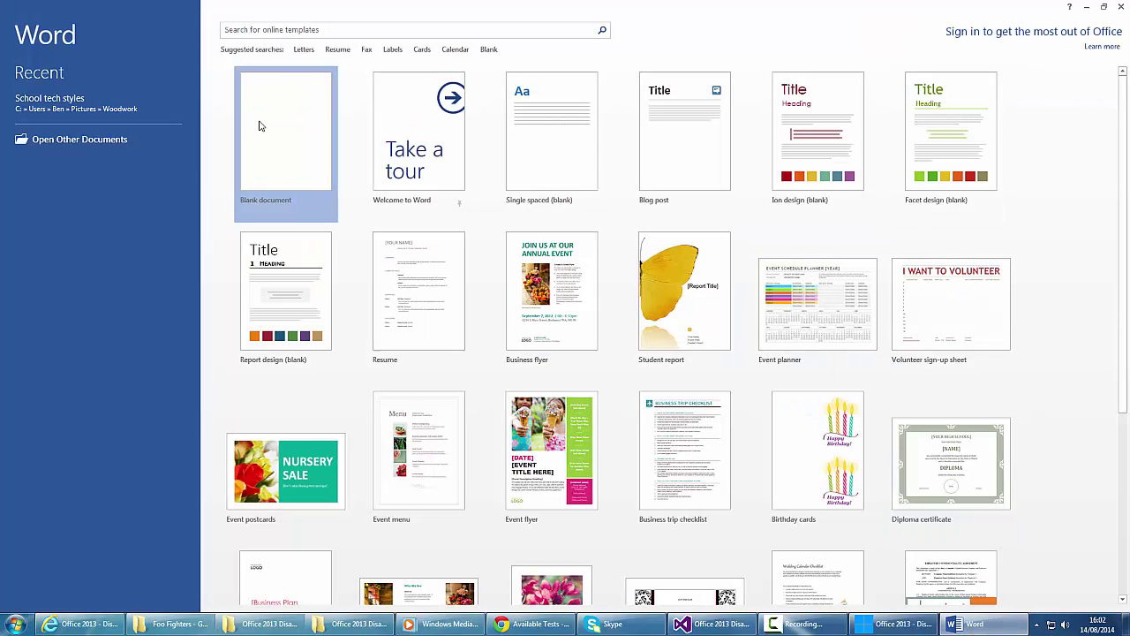
click(259, 127)
key(ctrl+o)
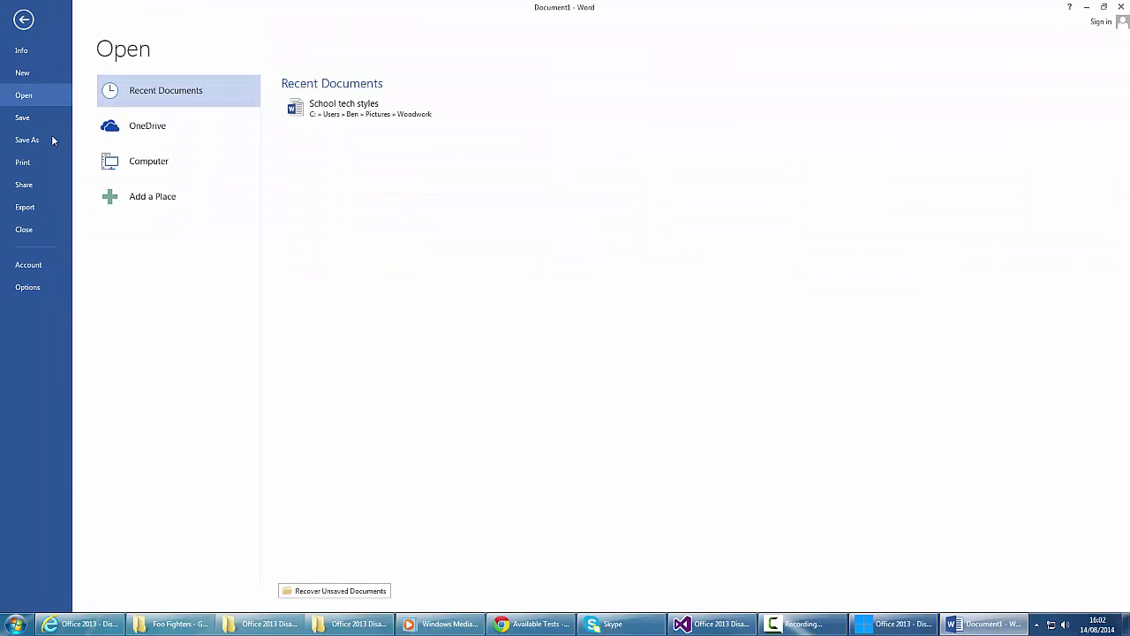
click(26, 139)
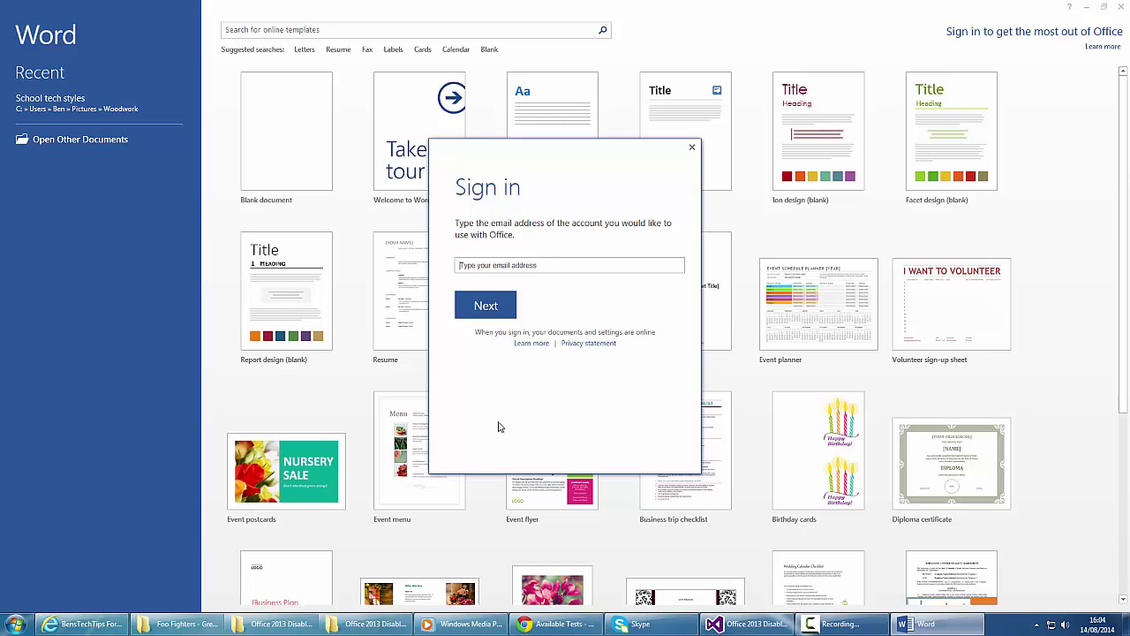
Dismiss the Office sign-in prompt, close Word, and launch the Registry Editor with the regedit command
click(691, 147)
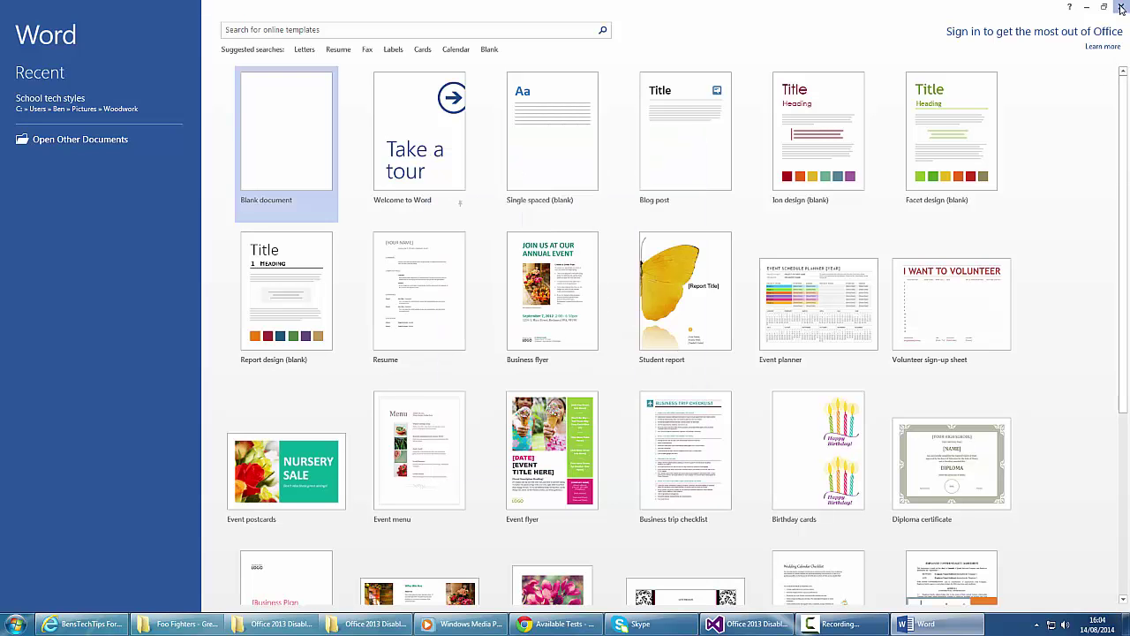
click(1121, 9)
key(super+r)
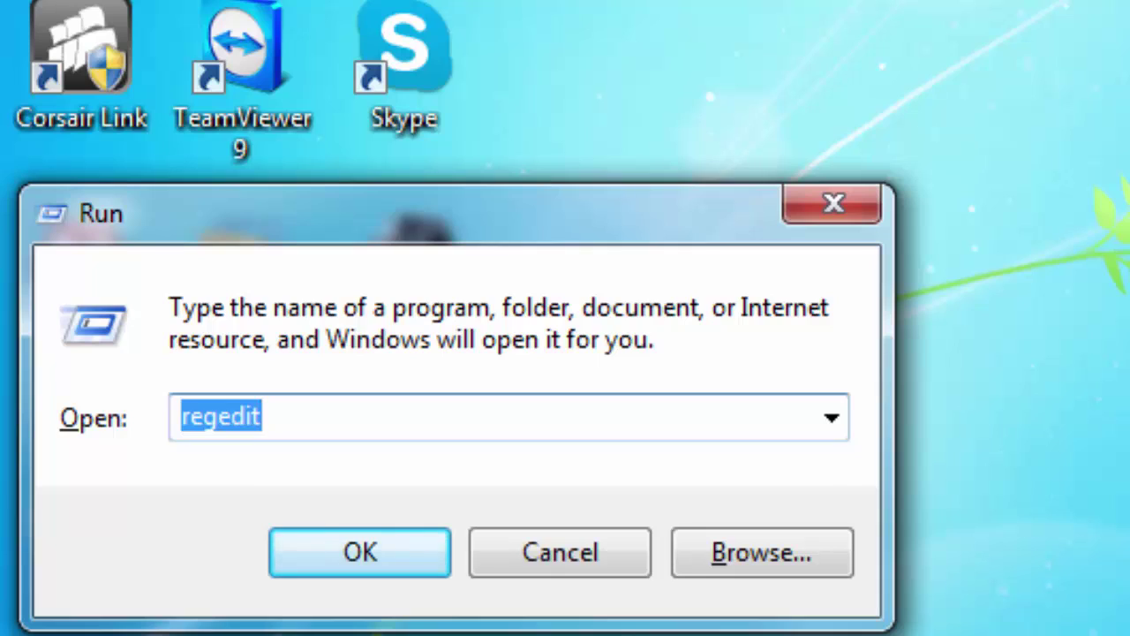
text(regedit)
key(Return)
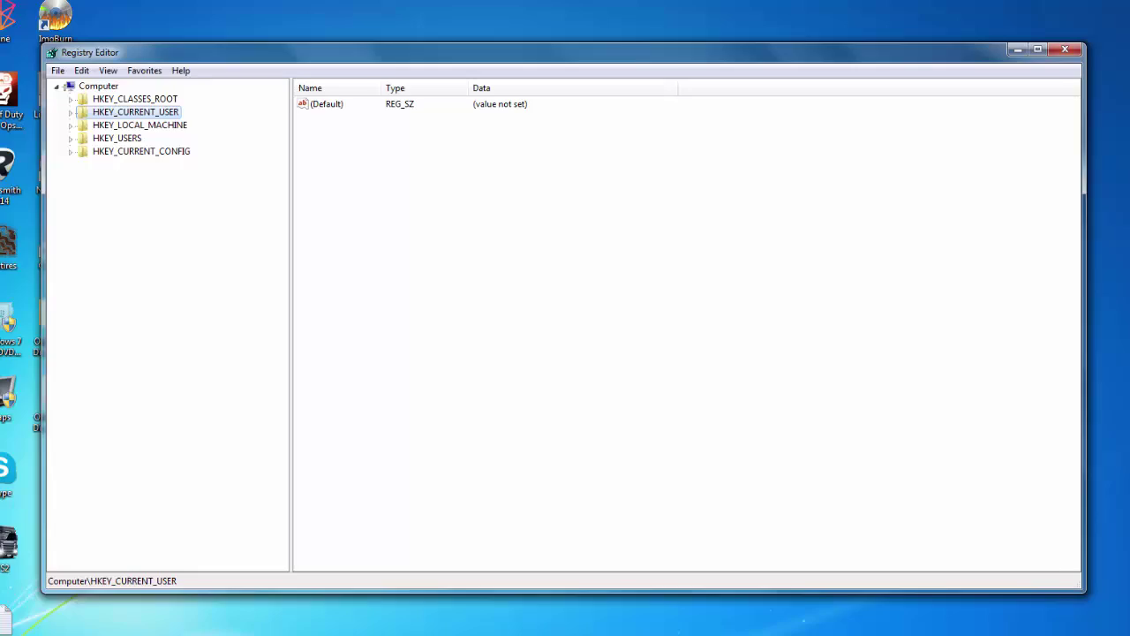
Browse the registry to the key HKEY_CURRENT_USER\Software\Microsoft\Office\15.0\Common
key(Right)
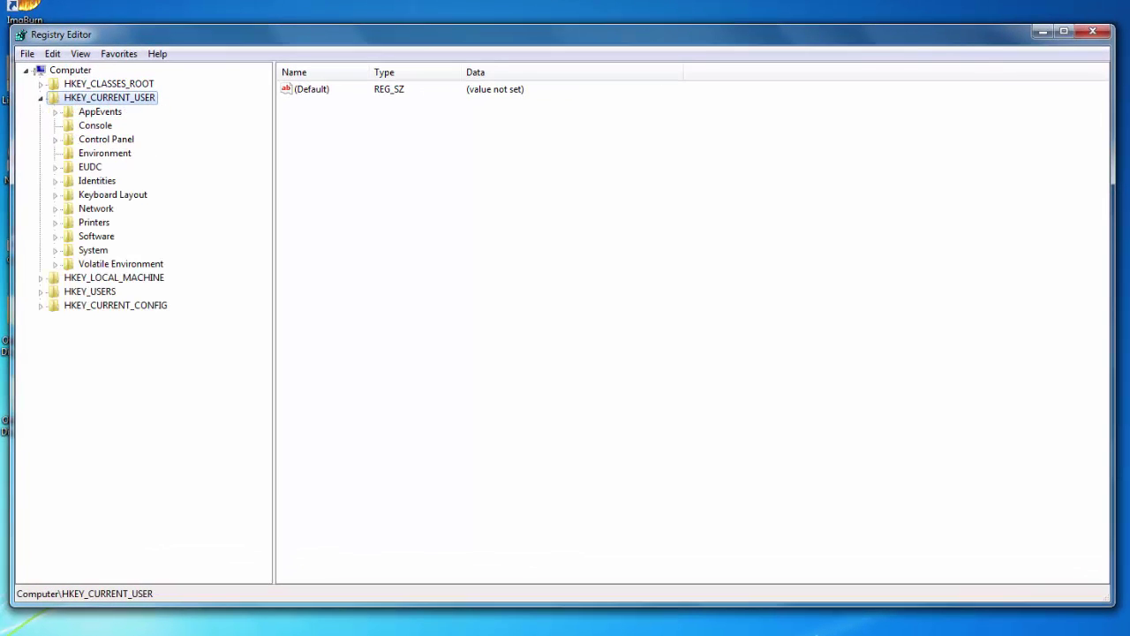
key(s)
key(Right)
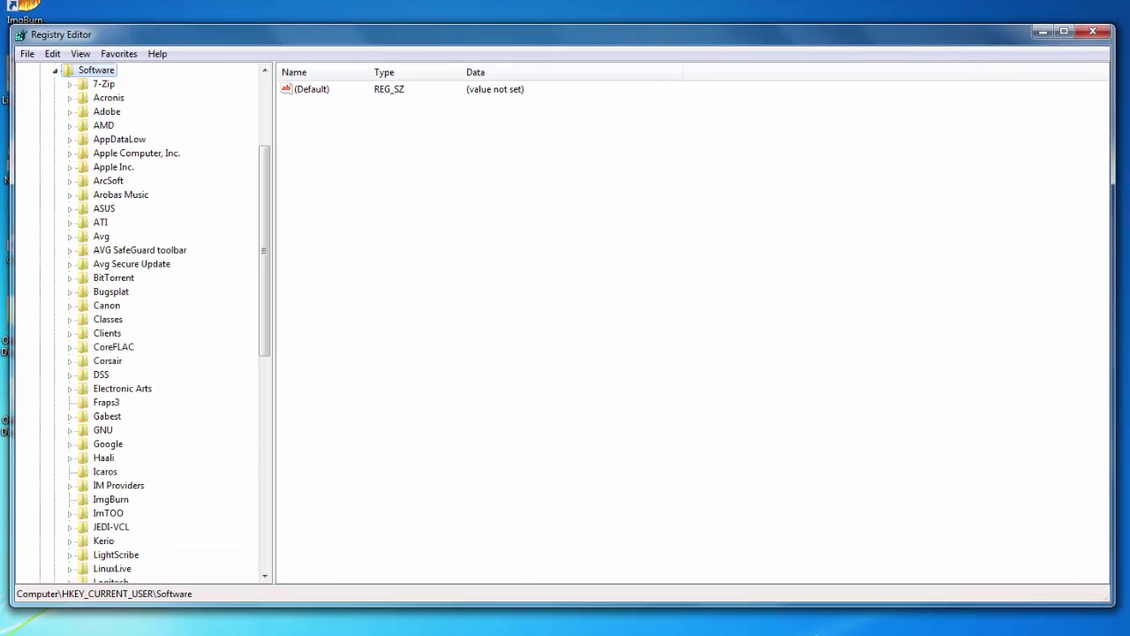
scroll(141, 323, down, 7)
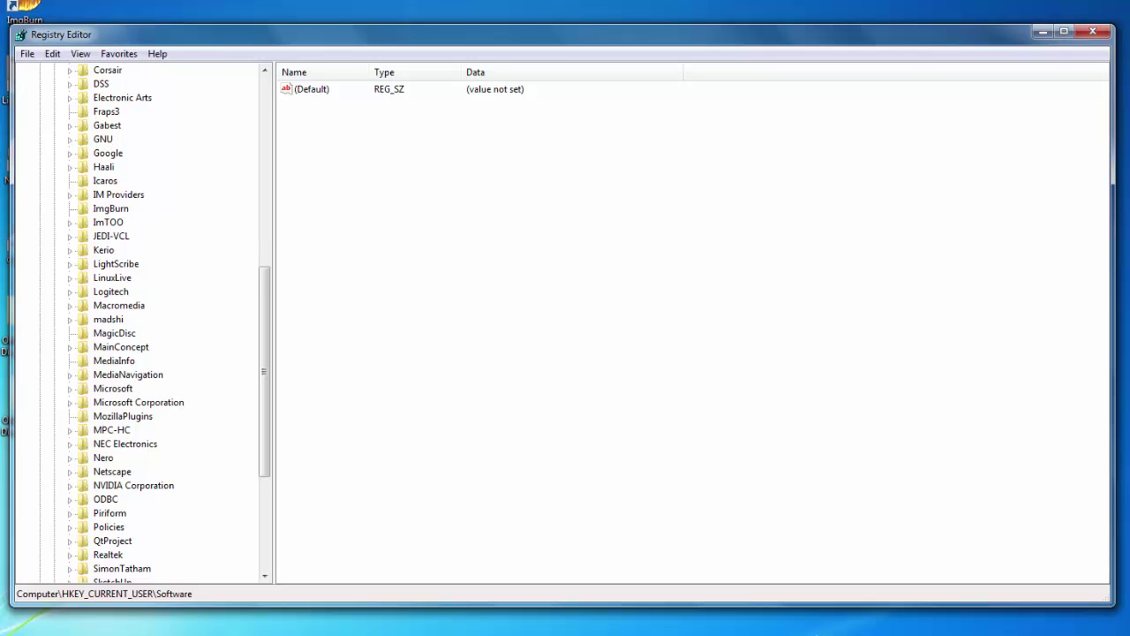
double_click(113, 388)
scroll(142, 322, down, 3)
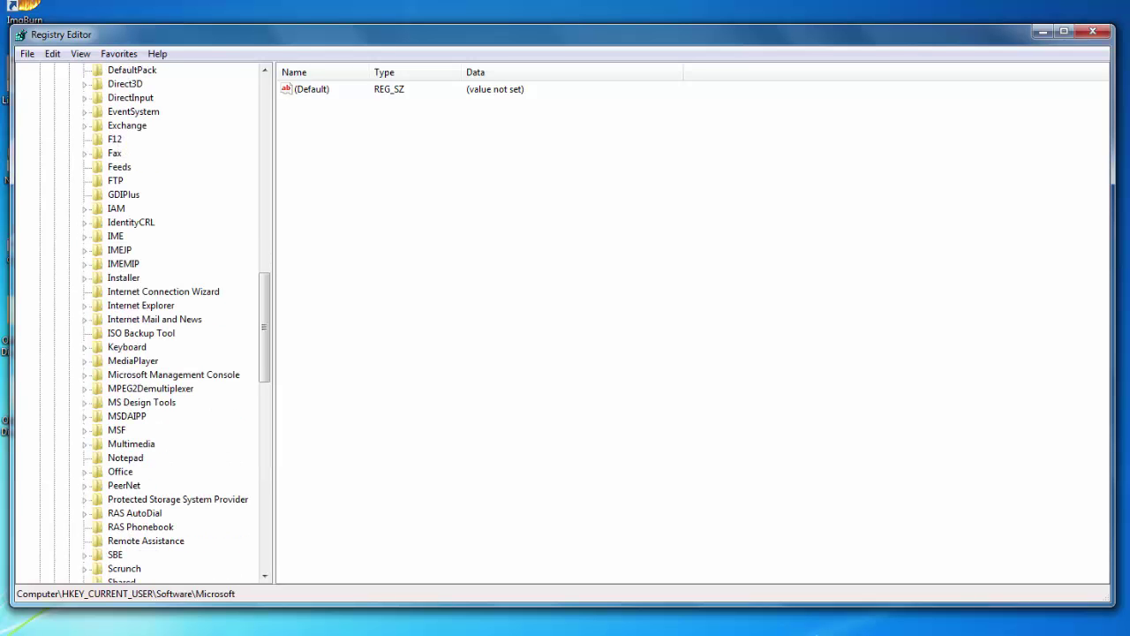
scroll(141, 322, down, 1)
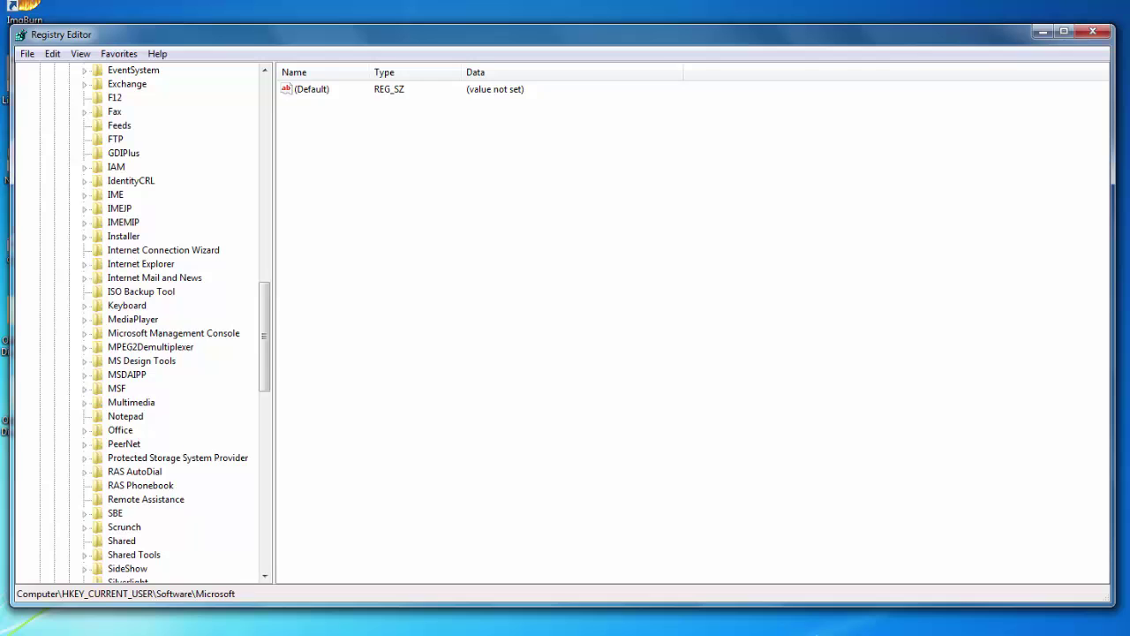
double_click(120, 431)
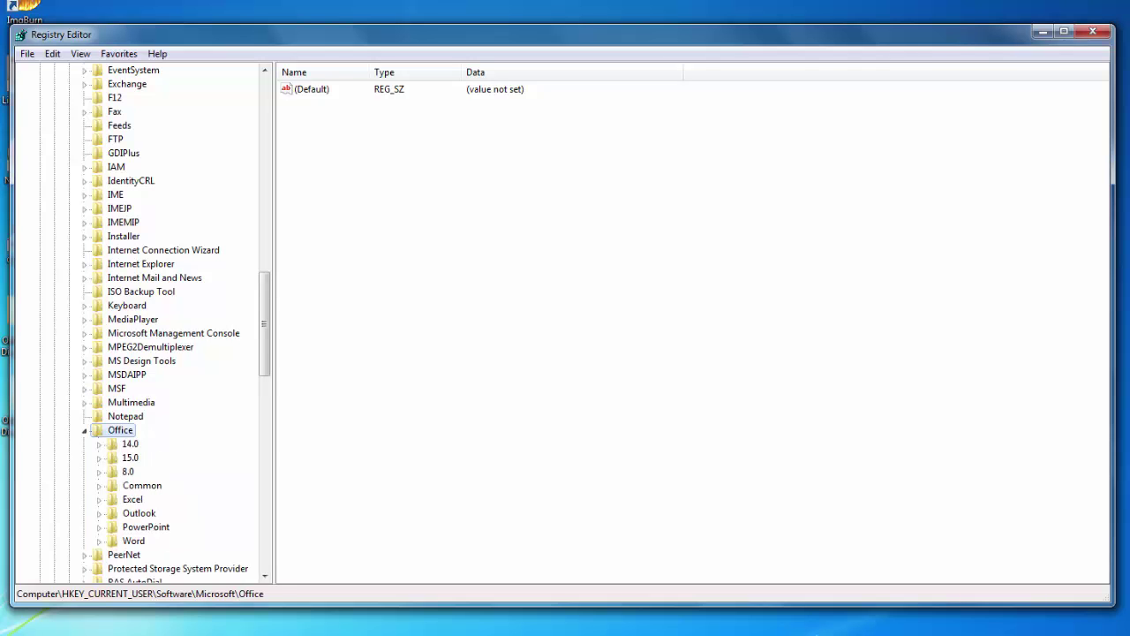
double_click(130, 457)
scroll(228, 371, down, 1)
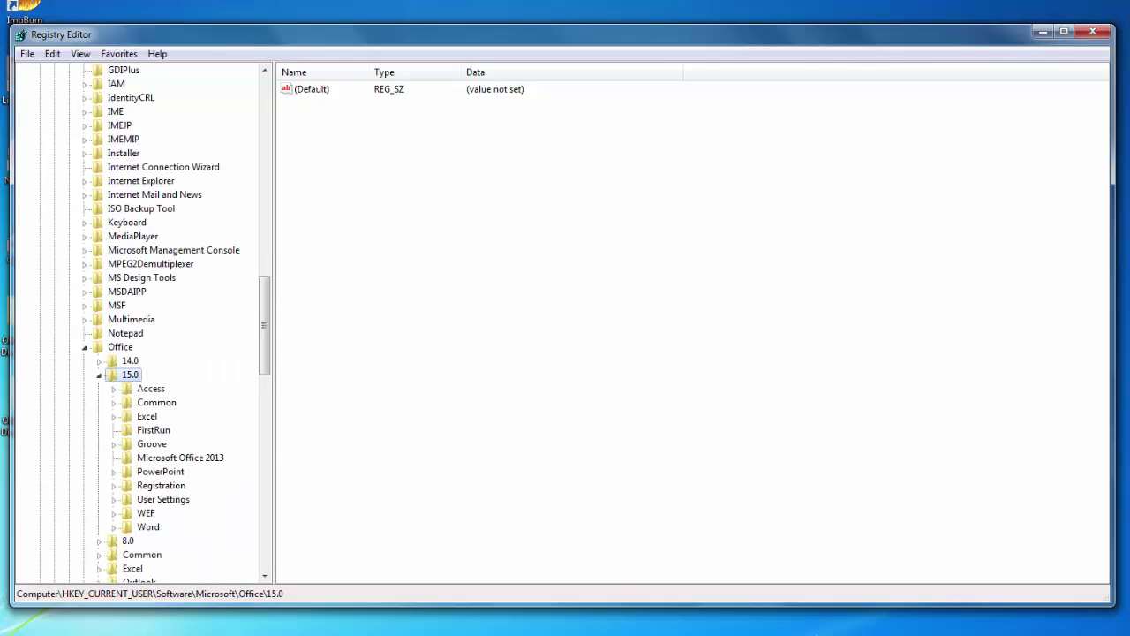
double_click(156, 402)
scroll(141, 318, down, 1)
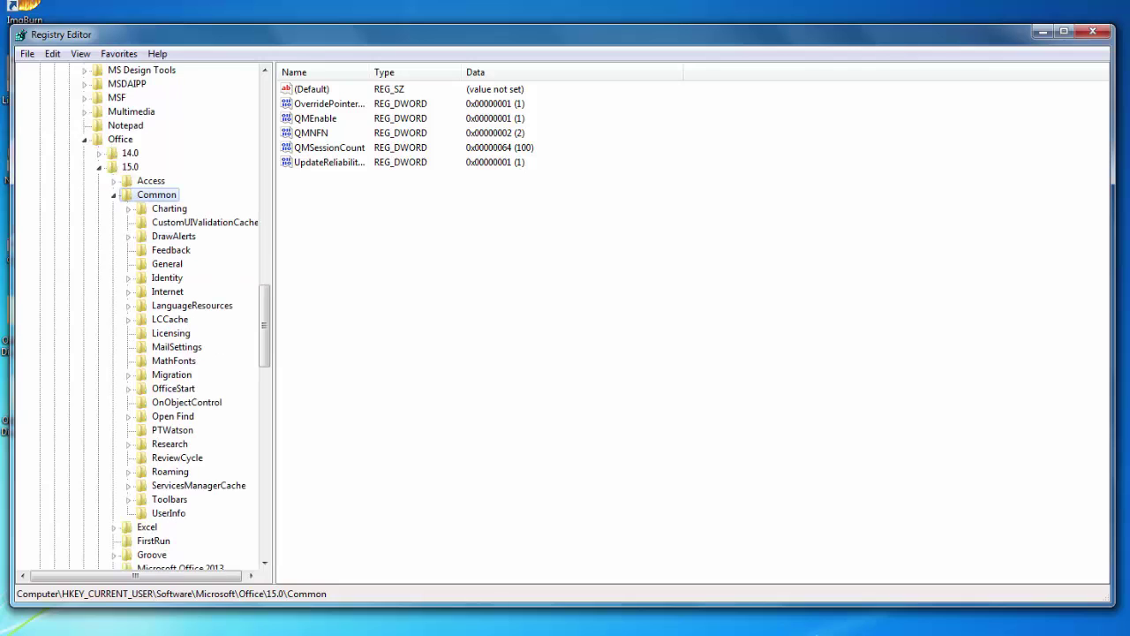
Create a new key named SignIn under the Office 15.0 Common key
right_click(157, 195)
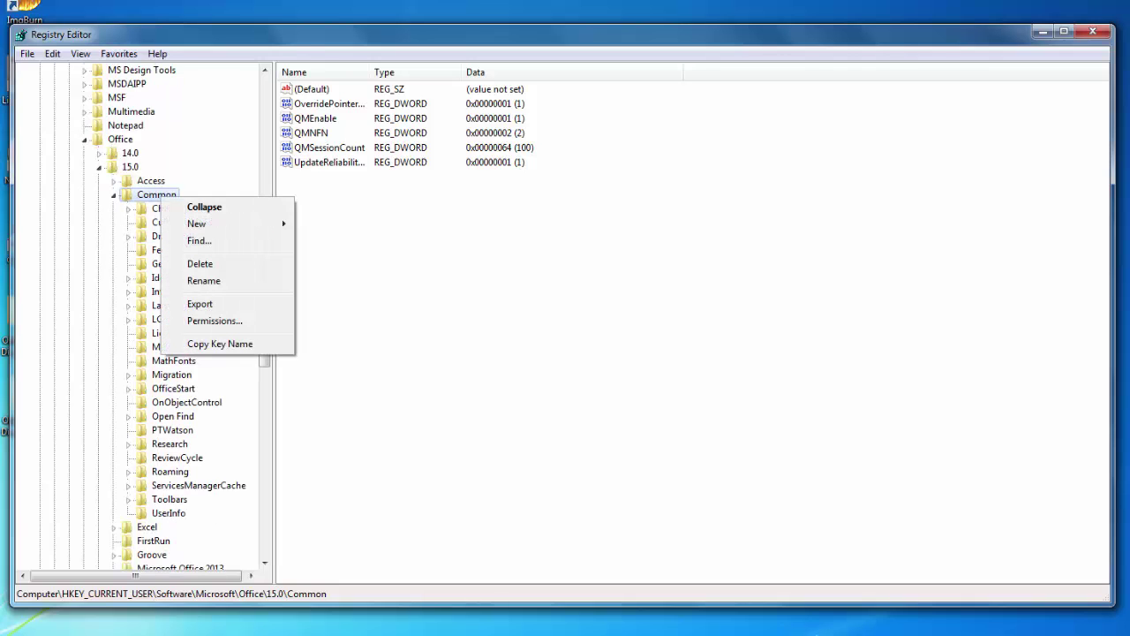
mouse_move(196, 223)
key(Return)
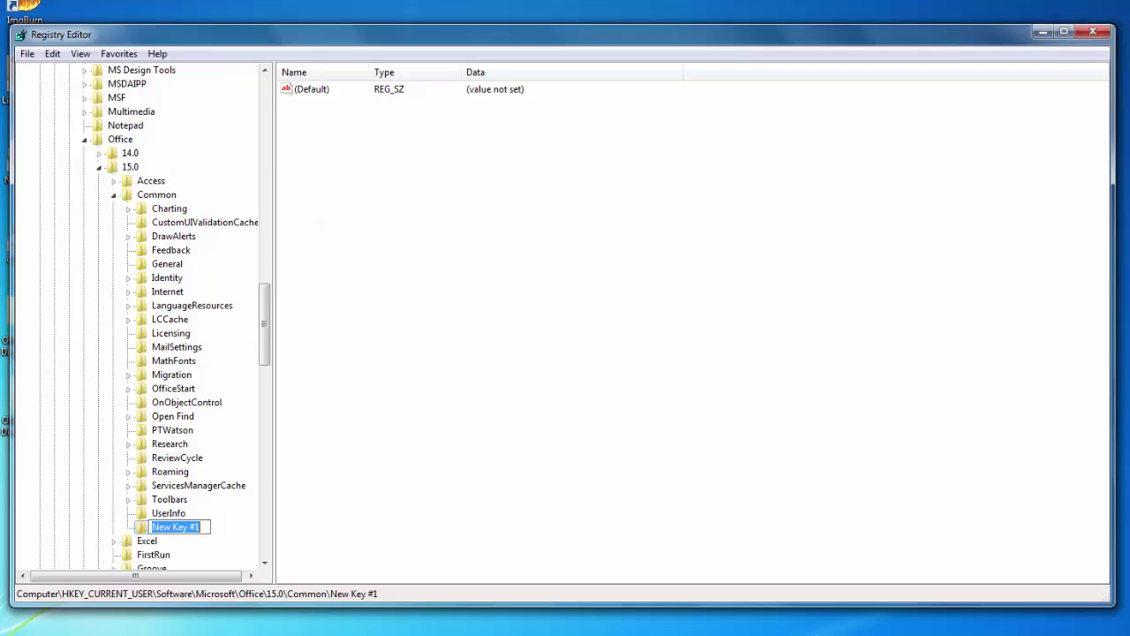
text(SignIn)
key(Return)
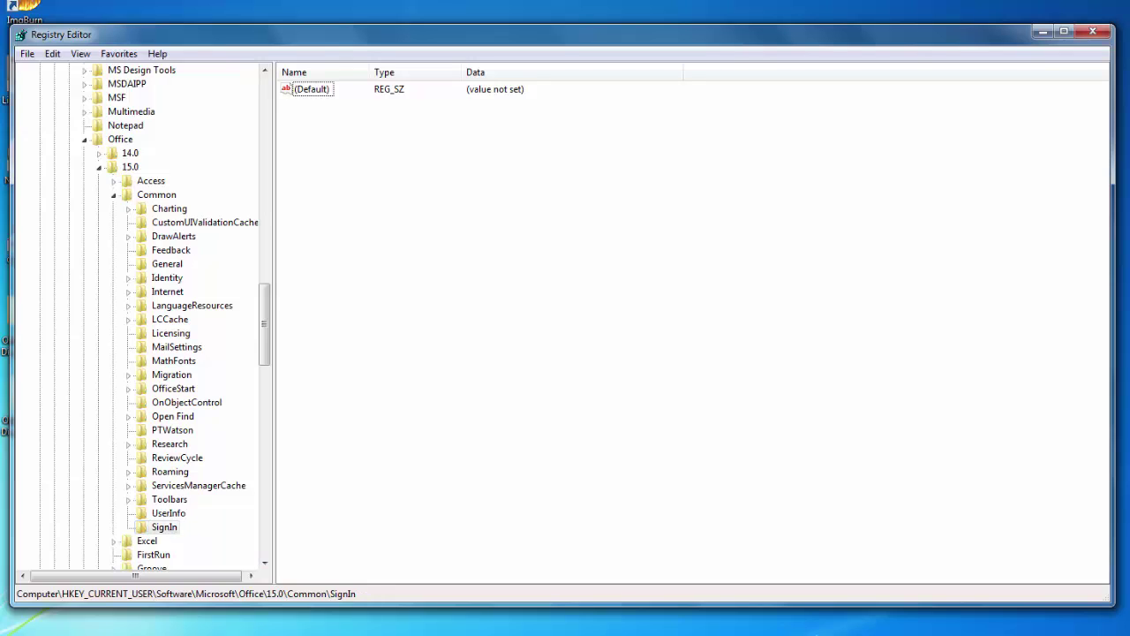
Add a DWORD (32-bit) value named SignInOptions to the SignIn key
right_click(431, 175)
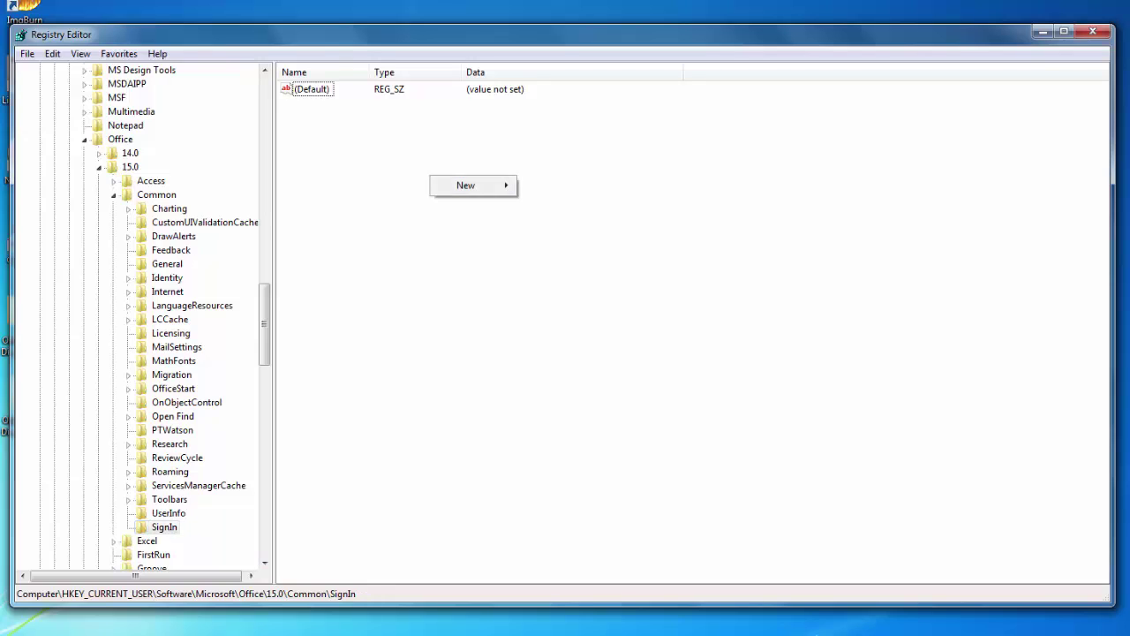
mouse_move(466, 185)
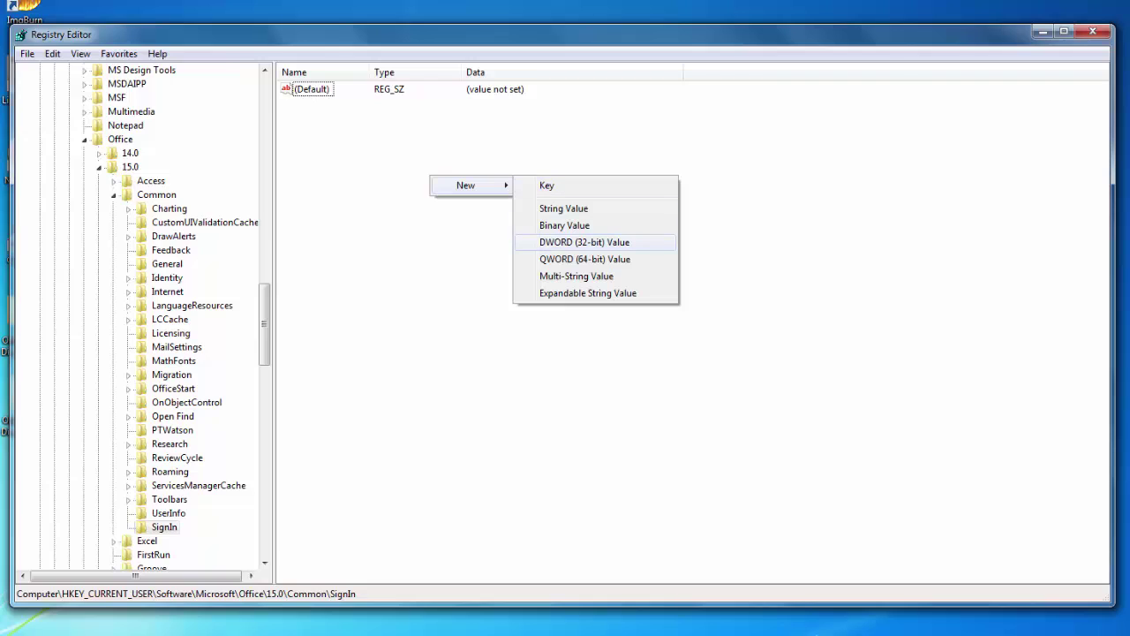
click(583, 242)
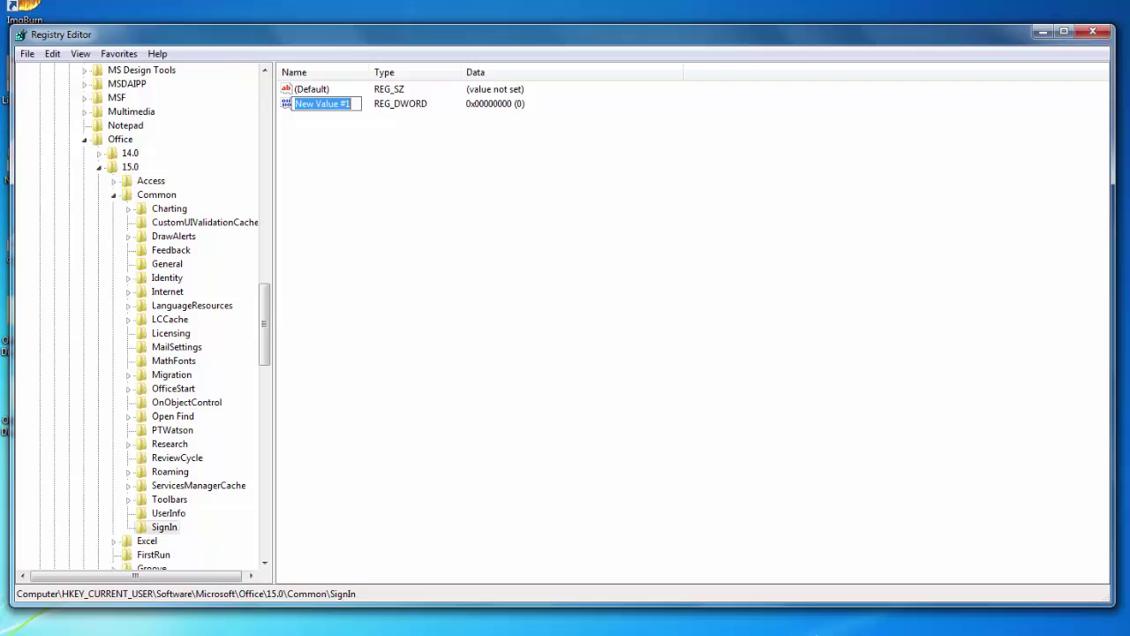
text(SignInOptions)
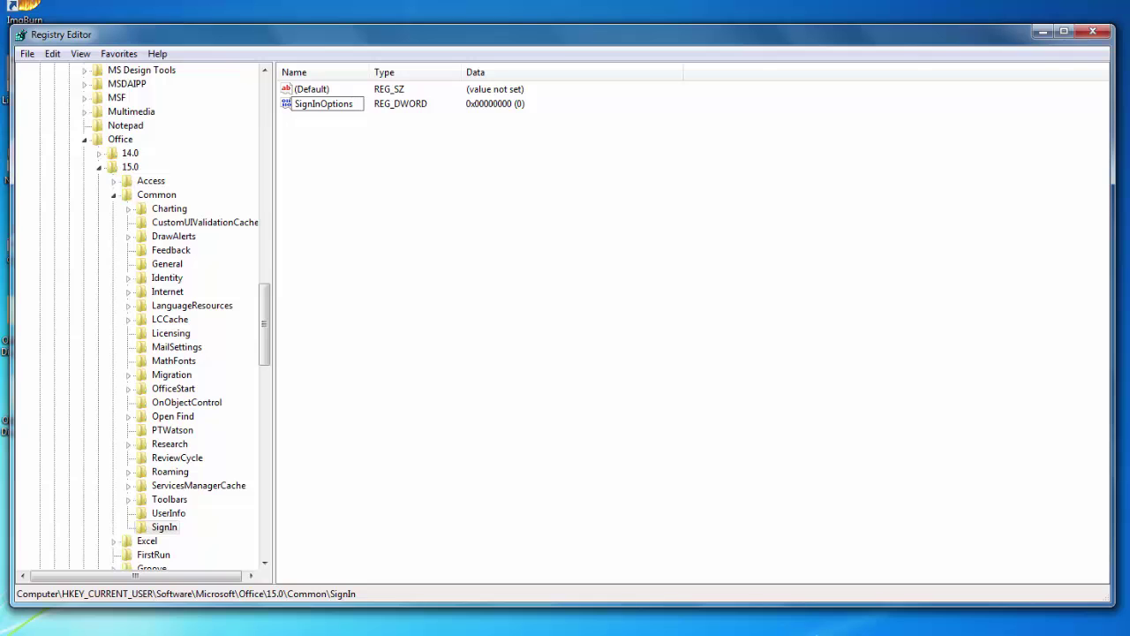
key(Return)
Set the SignInOptions value data to 3 in hexadecimal and review the saved entry
key(Return)
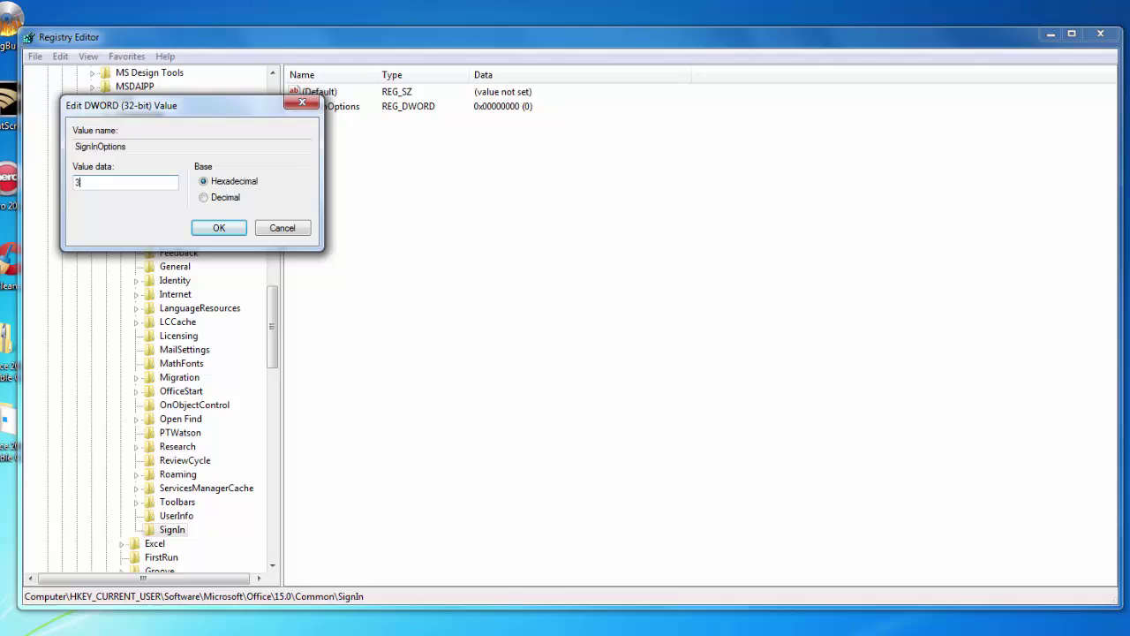
key(Return)
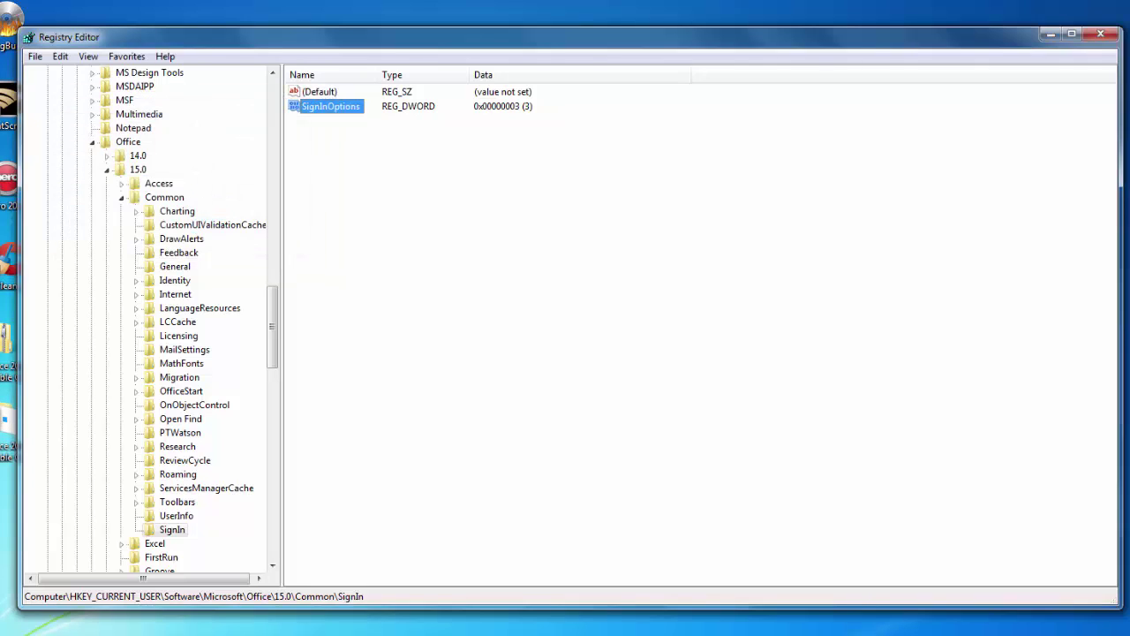
key(Return)
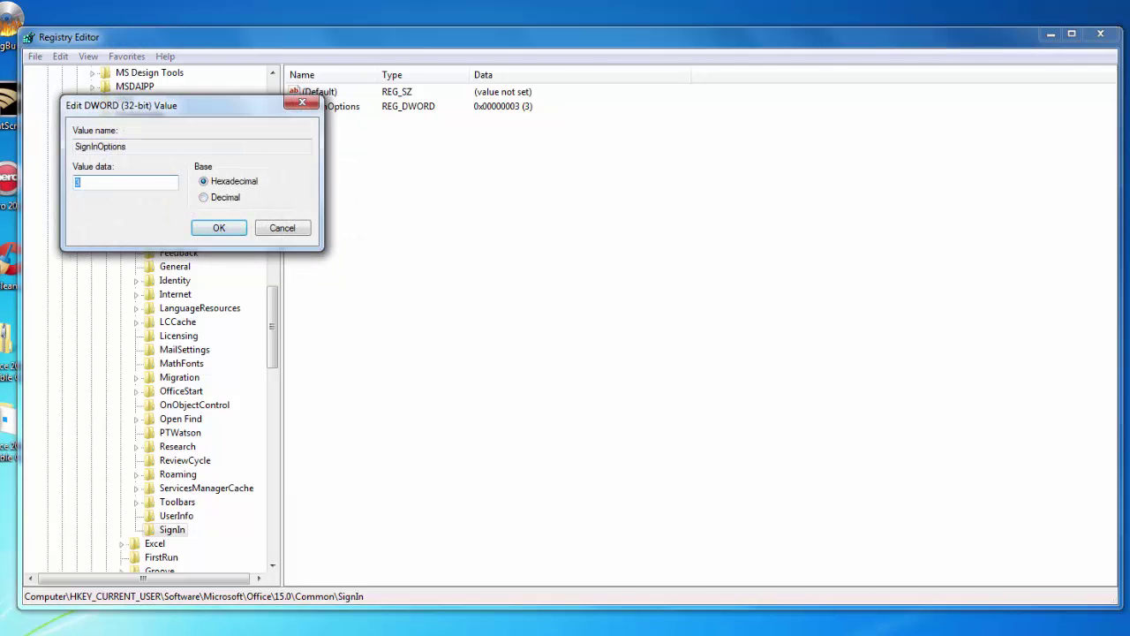
key(Return)
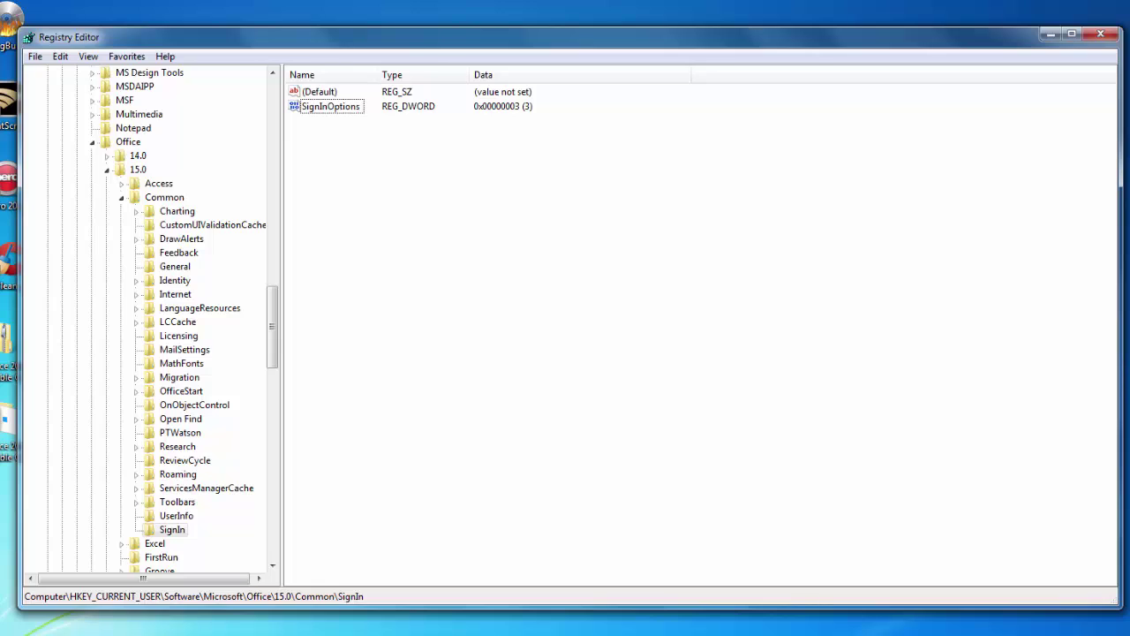
Launch Word 2013 and check whether the start screen and a blank document's Open and Save As pages offer cloud options
key(super)
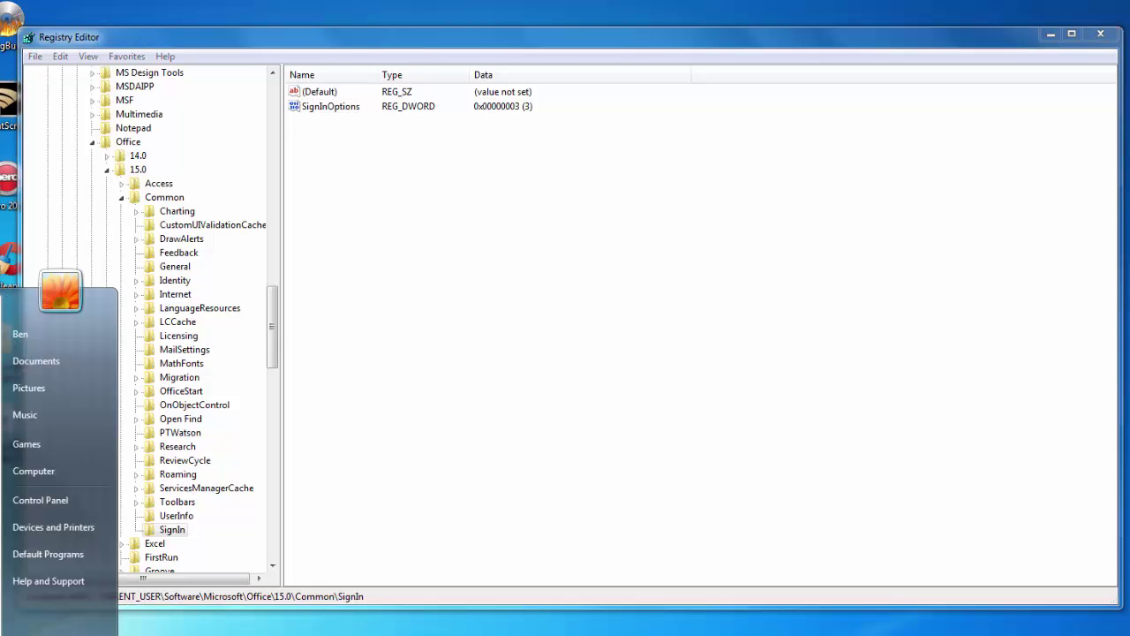
text(word)
key(Return)
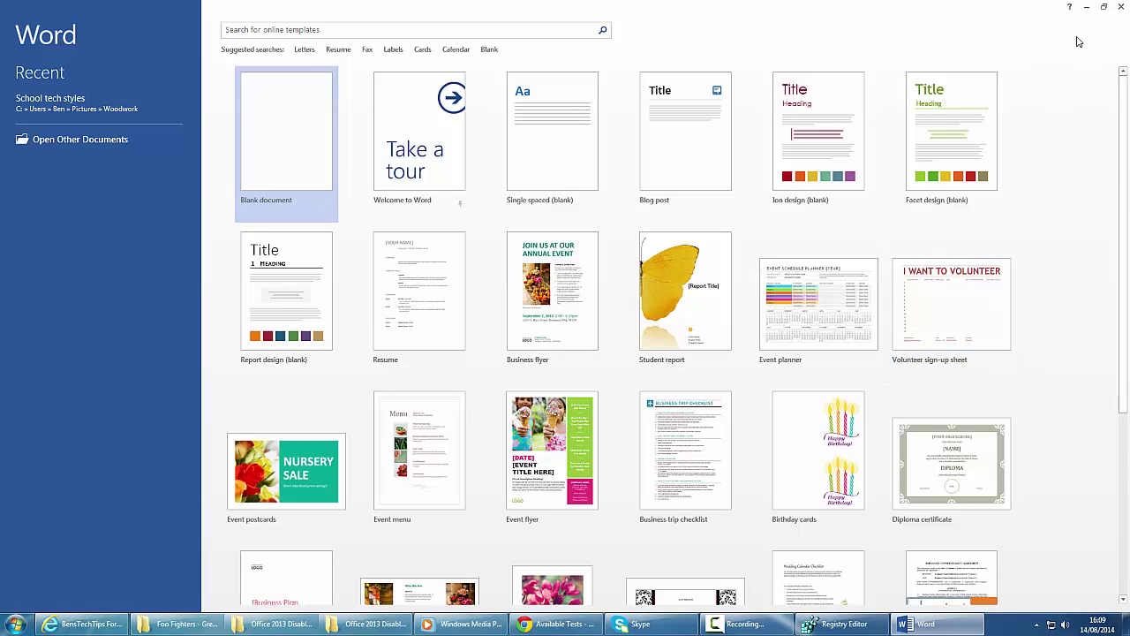
click(310, 143)
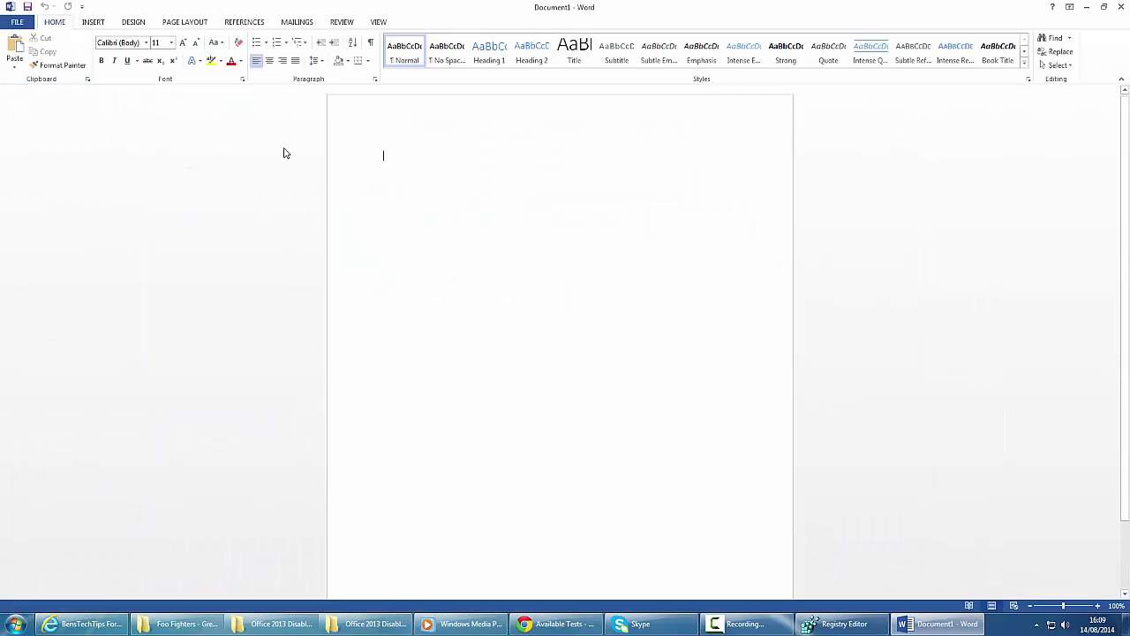
click(10, 28)
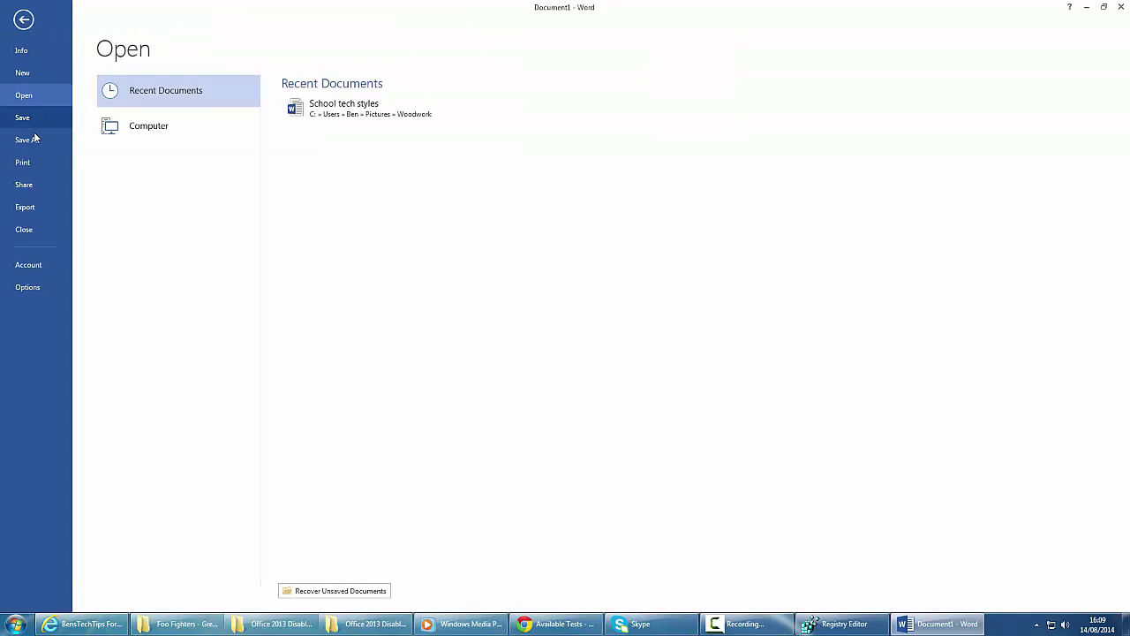
click(35, 139)
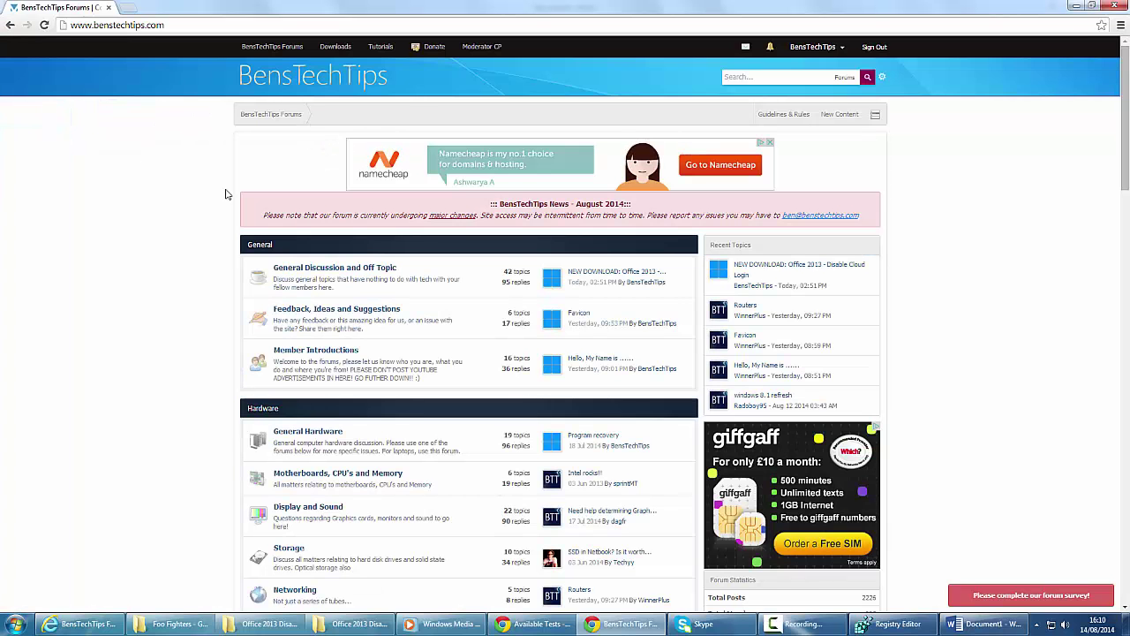